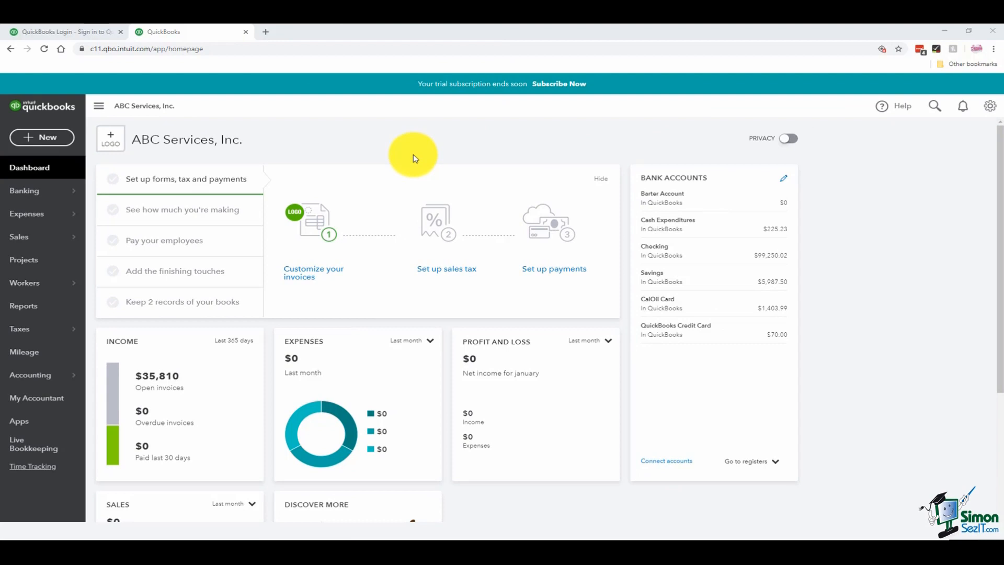
- Go to Sales and open the Customers list
mouse_move(27, 196)
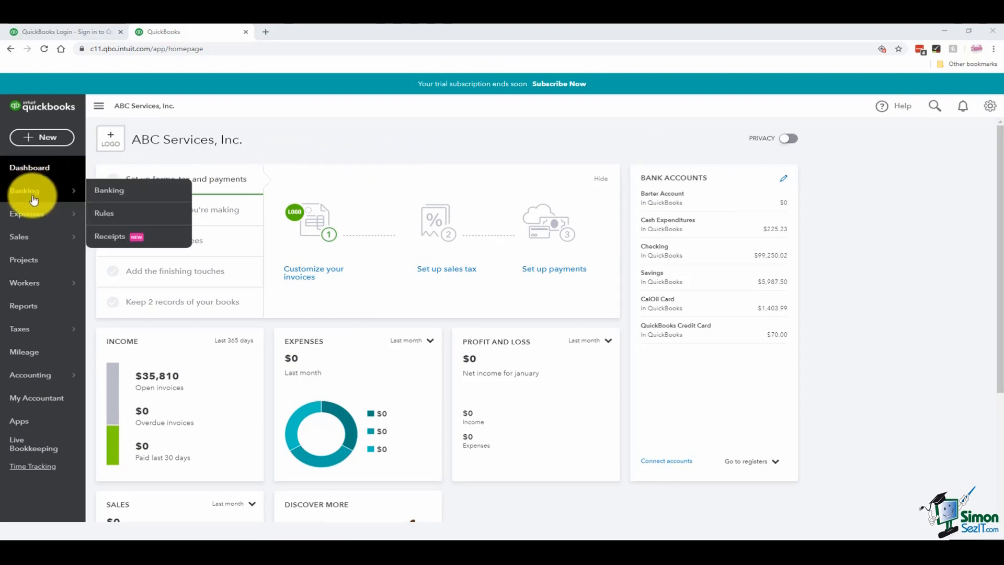
mouse_move(51, 245)
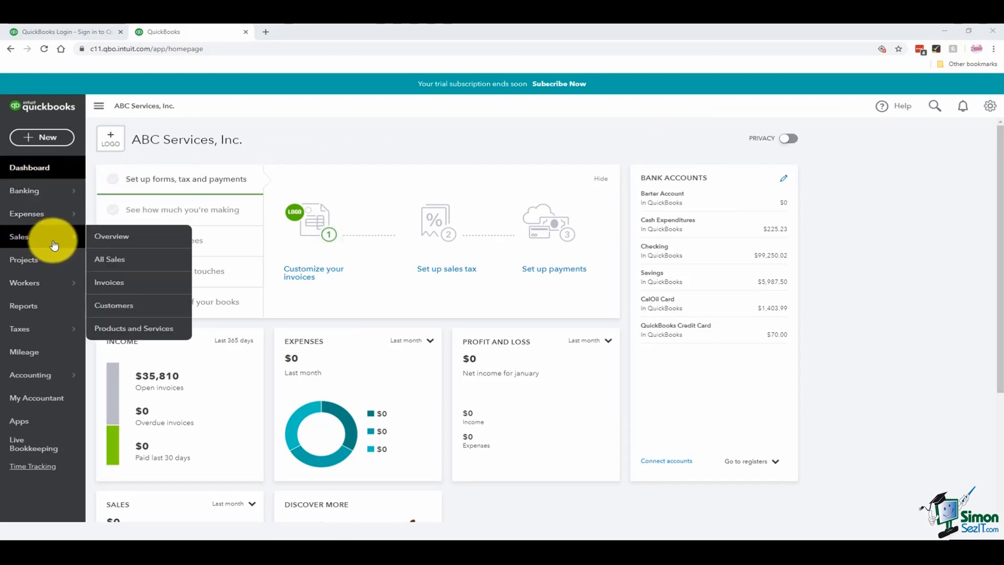
click(152, 306)
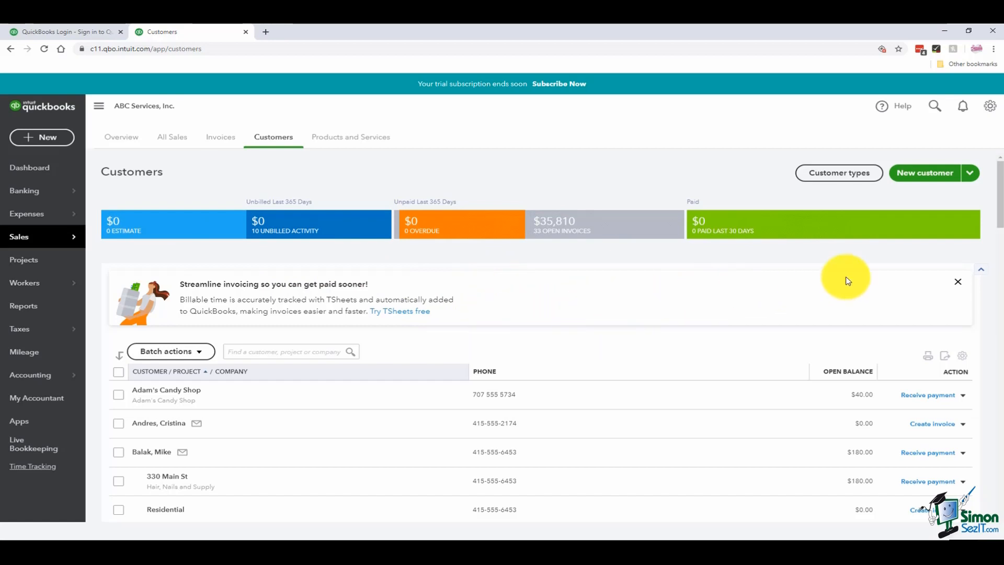
- Dismiss the TSheets promotional banner and scroll down to the customer list
click(960, 285)
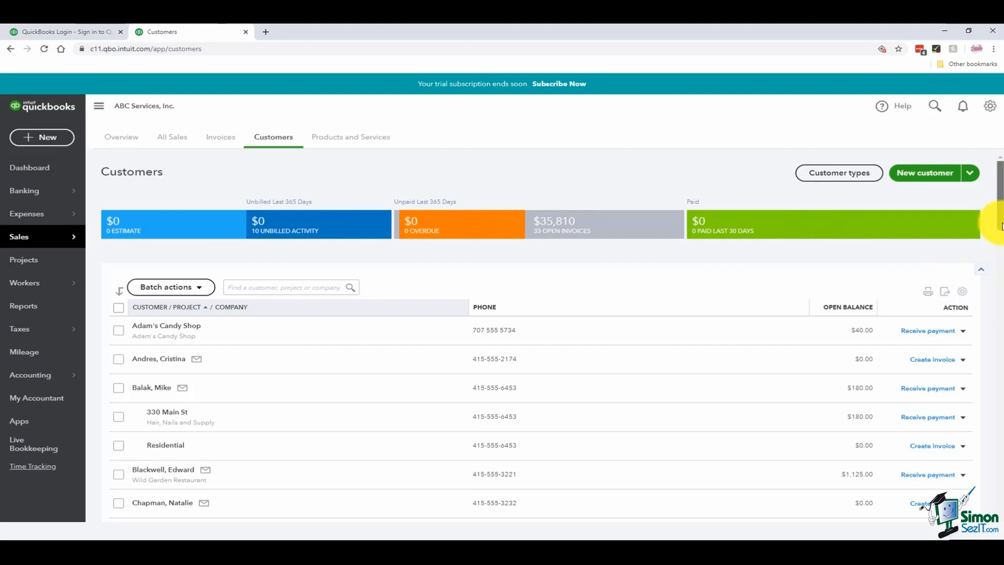
scroll(1002, 226, down, 2)
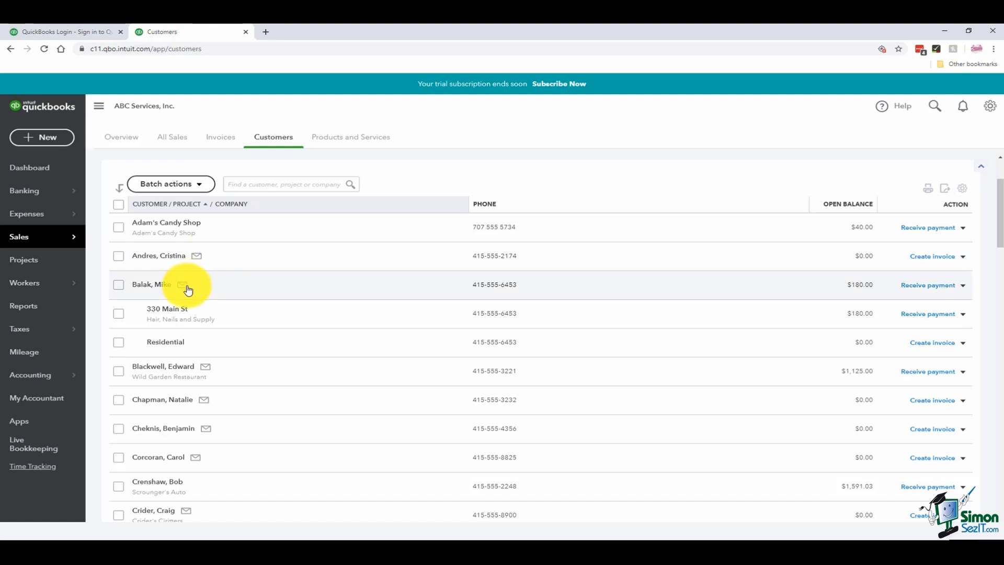
click(199, 260)
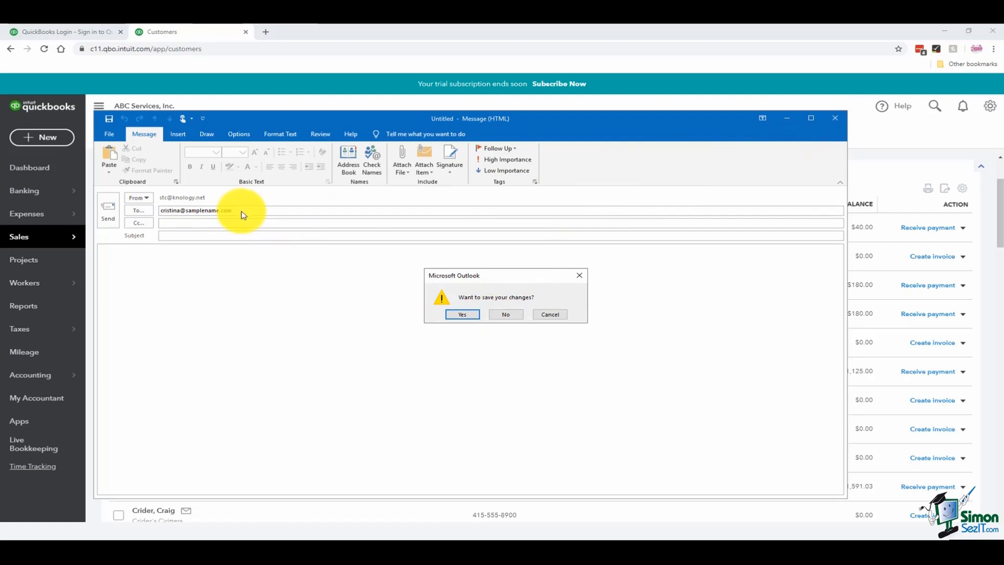
click(506, 314)
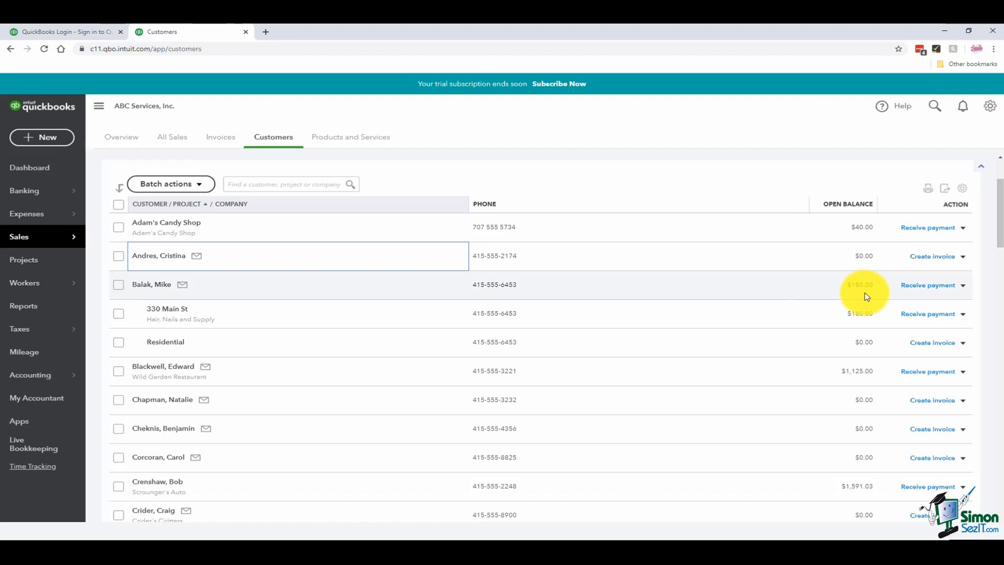
click(963, 286)
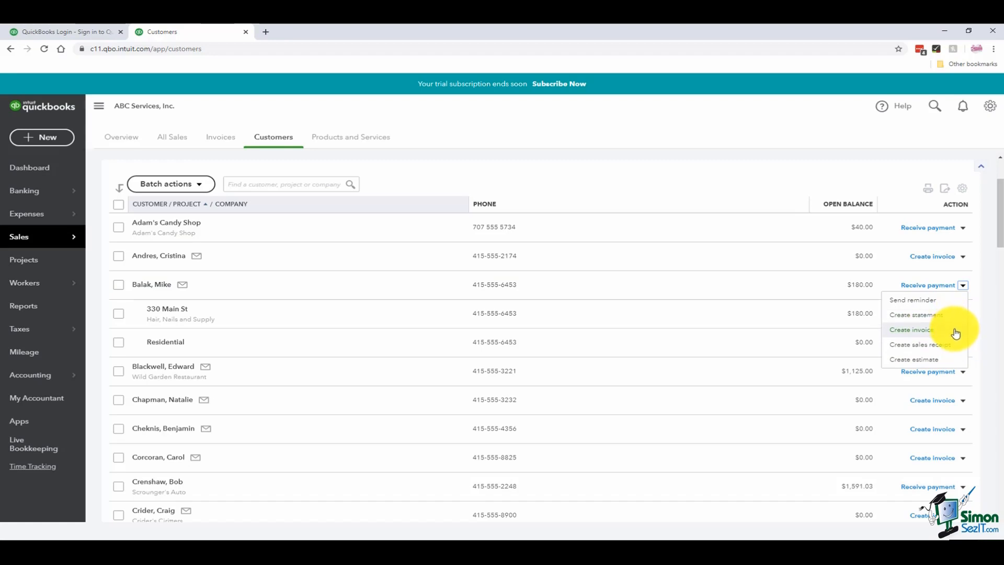
click(990, 326)
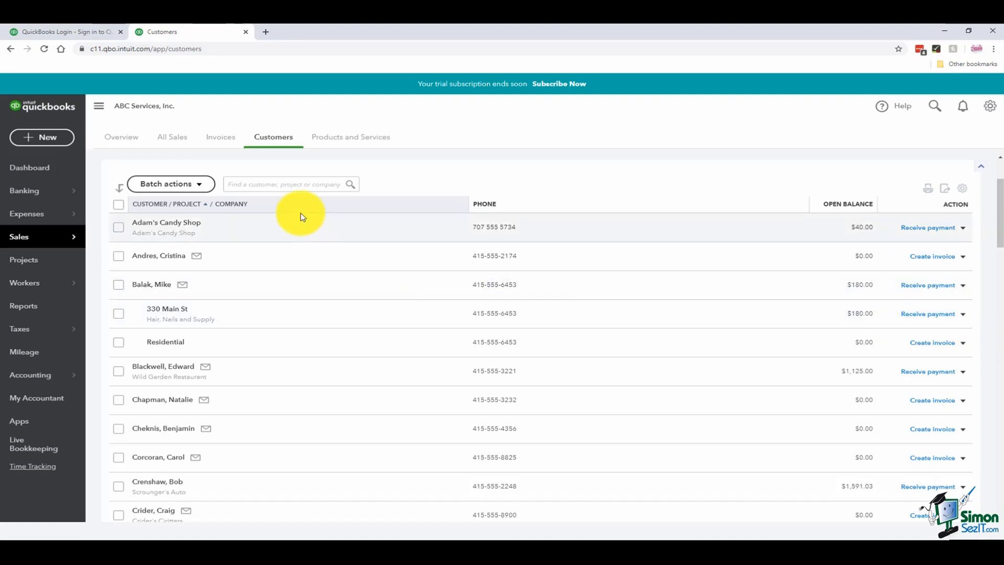
- Search customers for 'ba', review the matches, then close the suggestion list
click(290, 187)
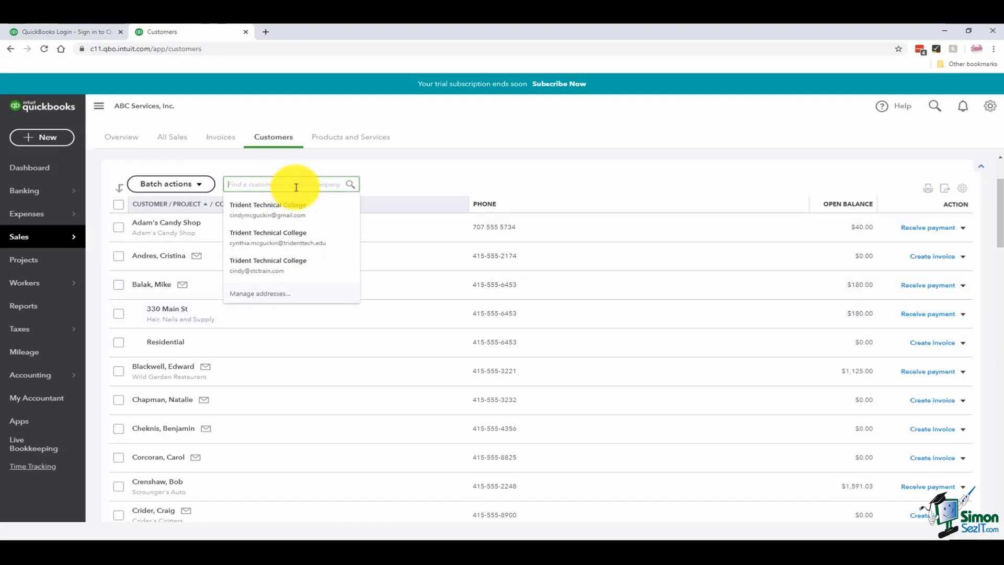
text(ba)
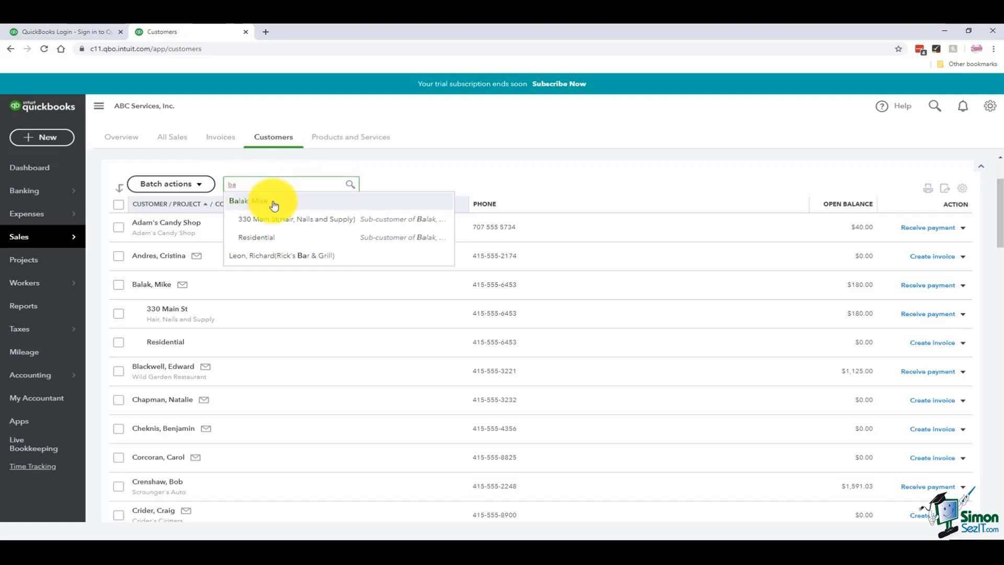
click(297, 170)
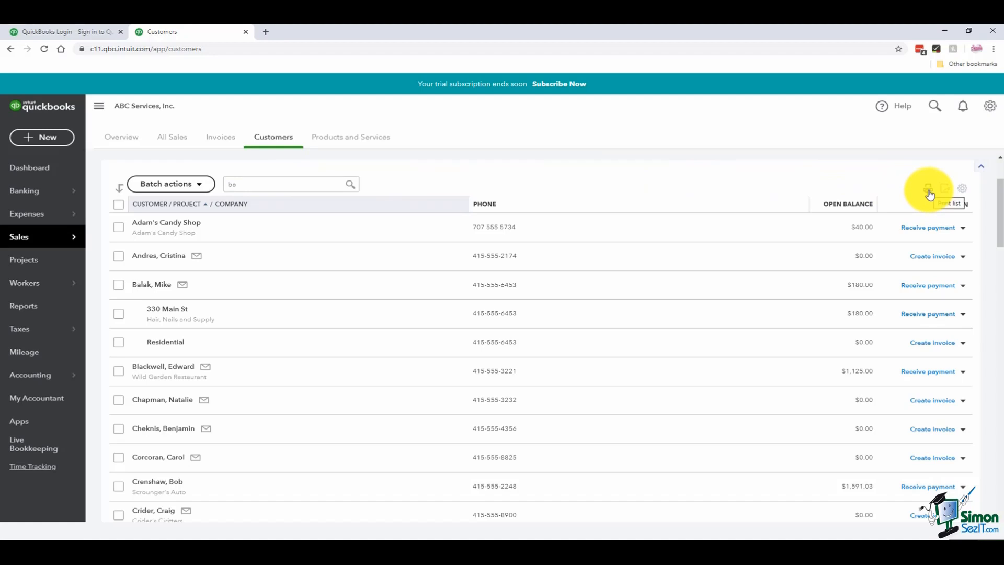
- Add the Address column and select the second, third and Residential customers for a batch action
click(964, 196)
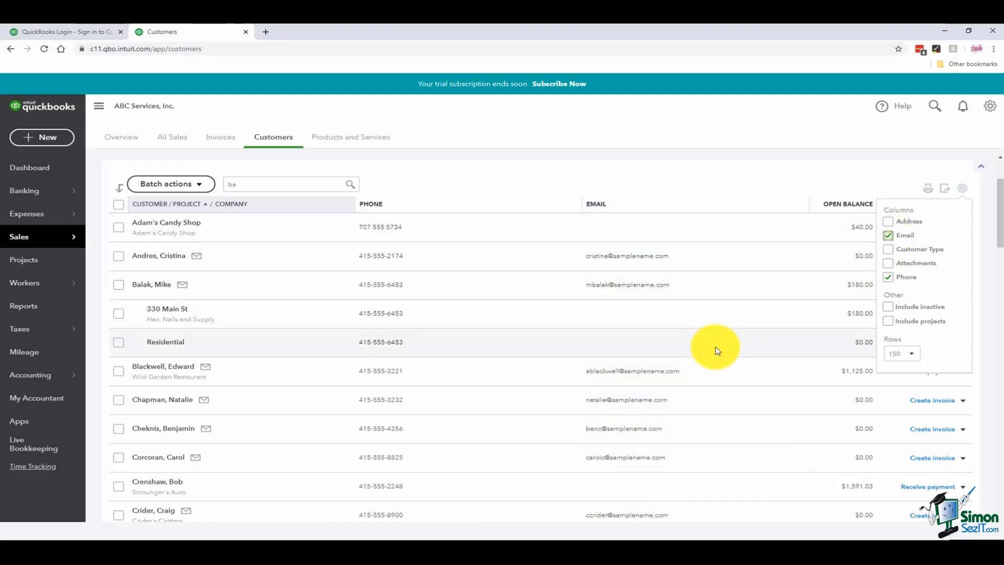
click(890, 224)
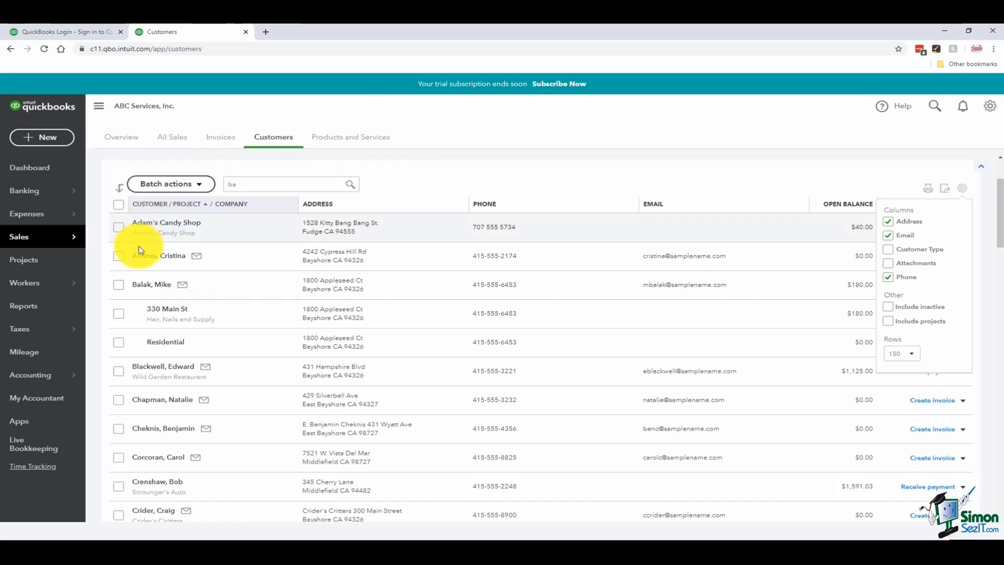
click(119, 256)
click(119, 285)
click(118, 343)
click(200, 185)
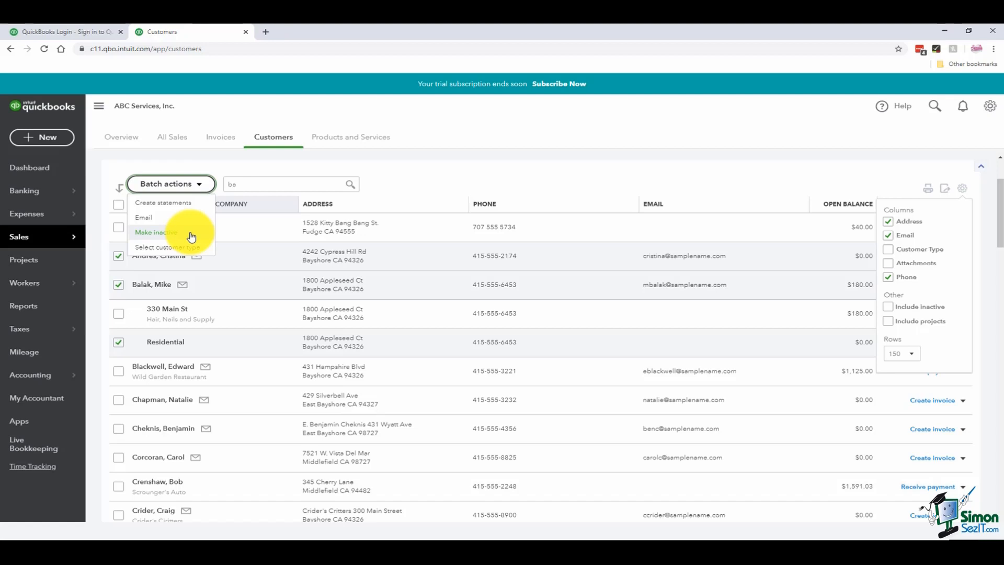
- Close the Batch actions menu without making any customer inactive
click(414, 174)
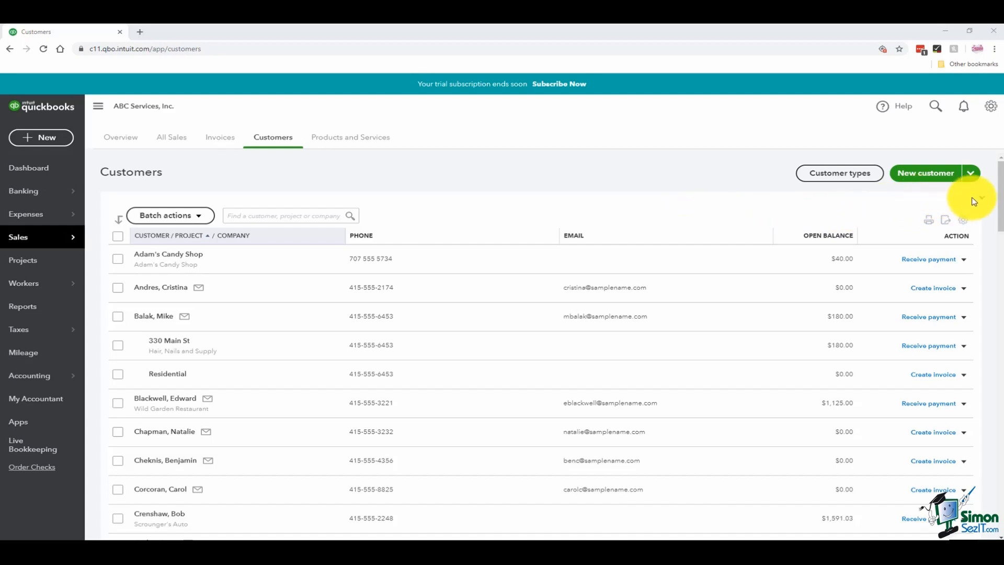
- Start a blank new customer from the New customer dropdown
click(972, 176)
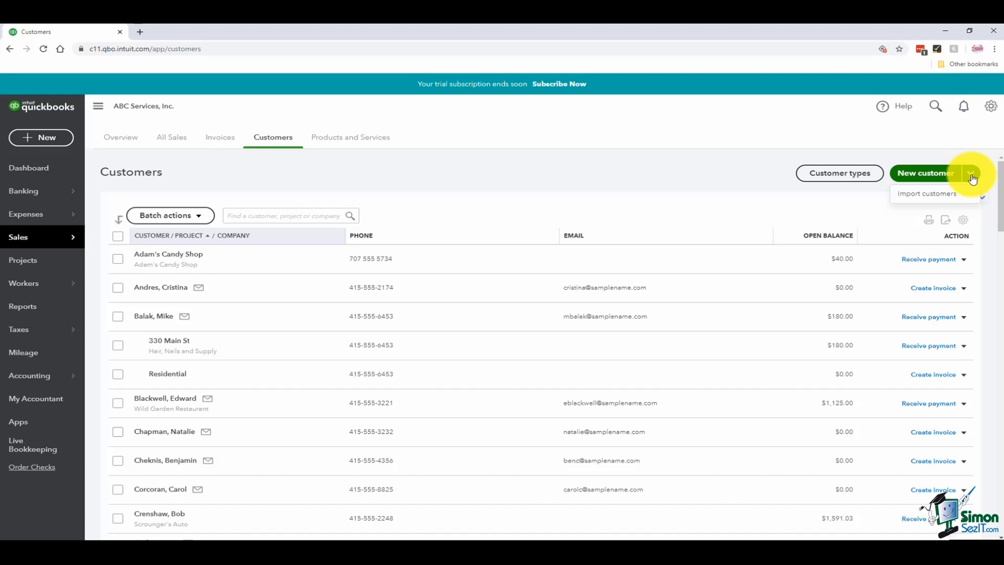
click(921, 177)
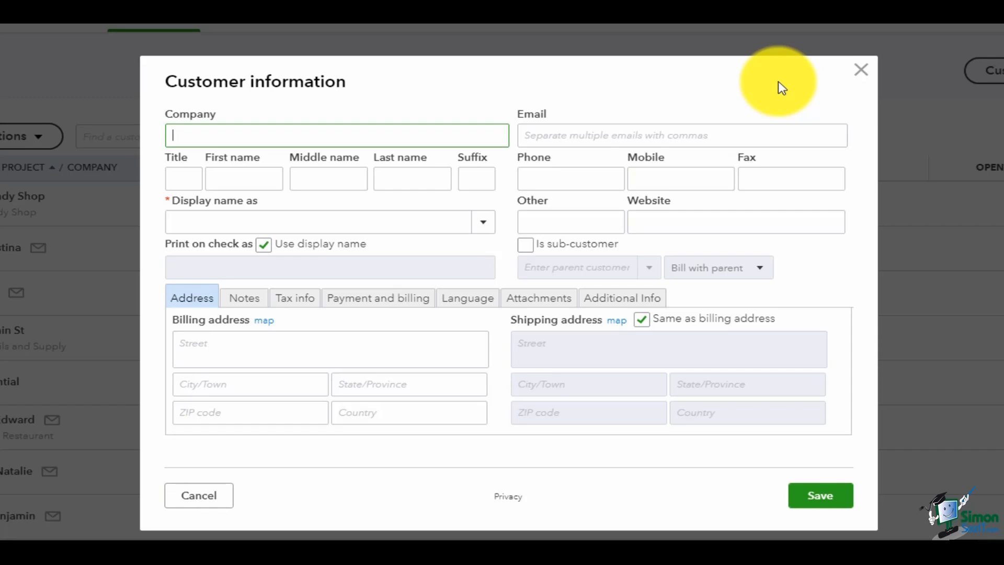
- Enter company BRC Supplies and the contact's first and last name, with a last-name-first display name
text(BRC Supplies)
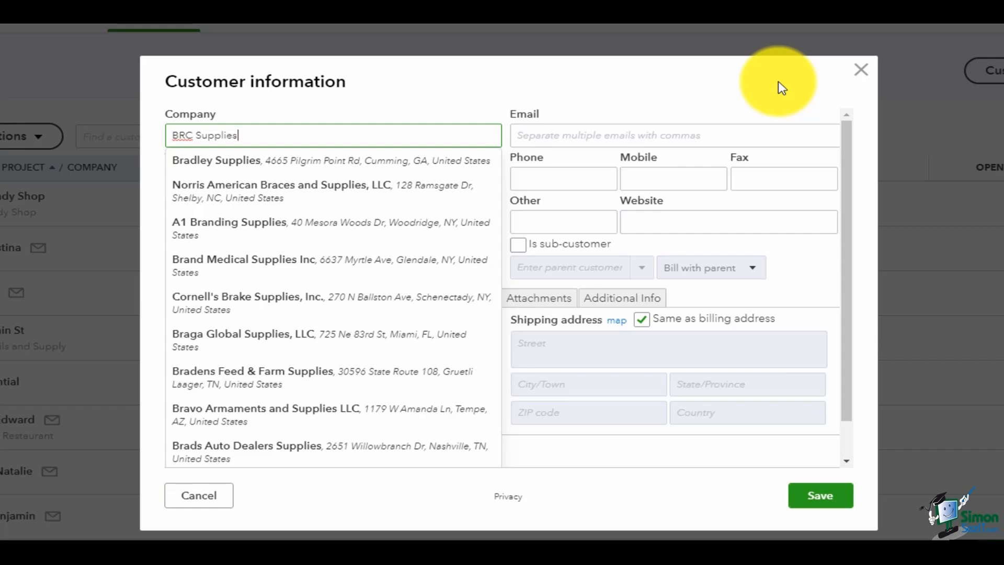
click(581, 224)
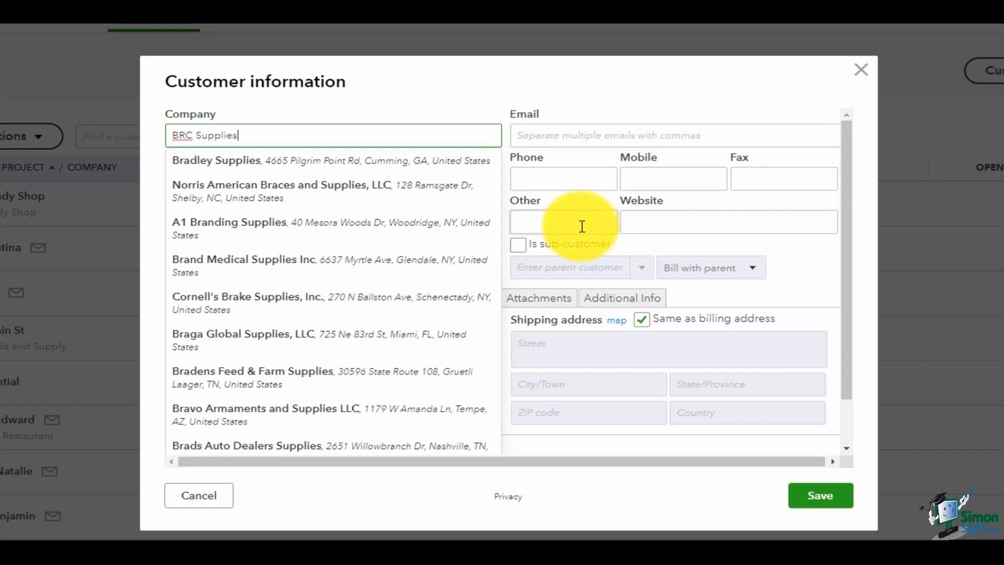
click(250, 183)
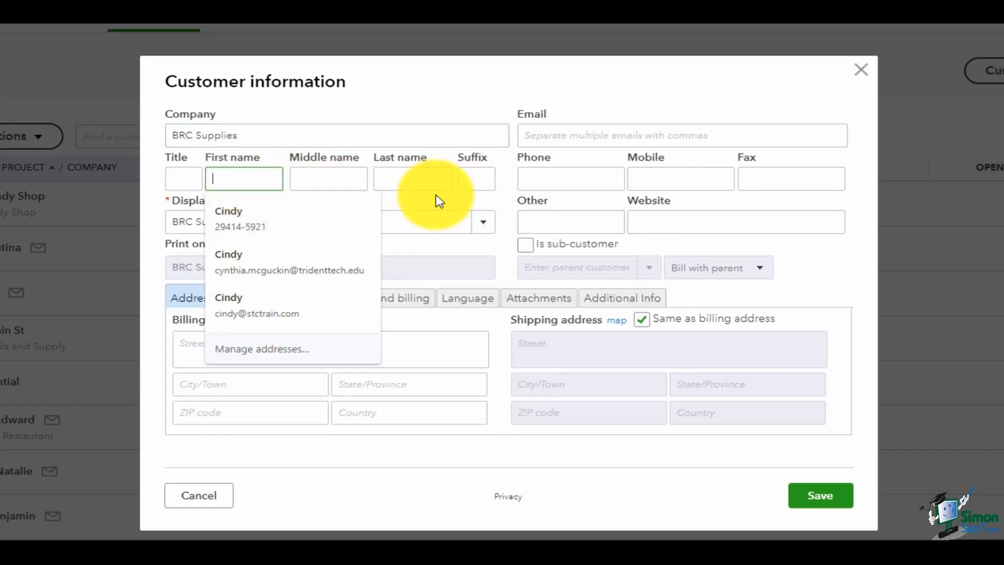
key(Tab)
key(Tab)
key(Tab)
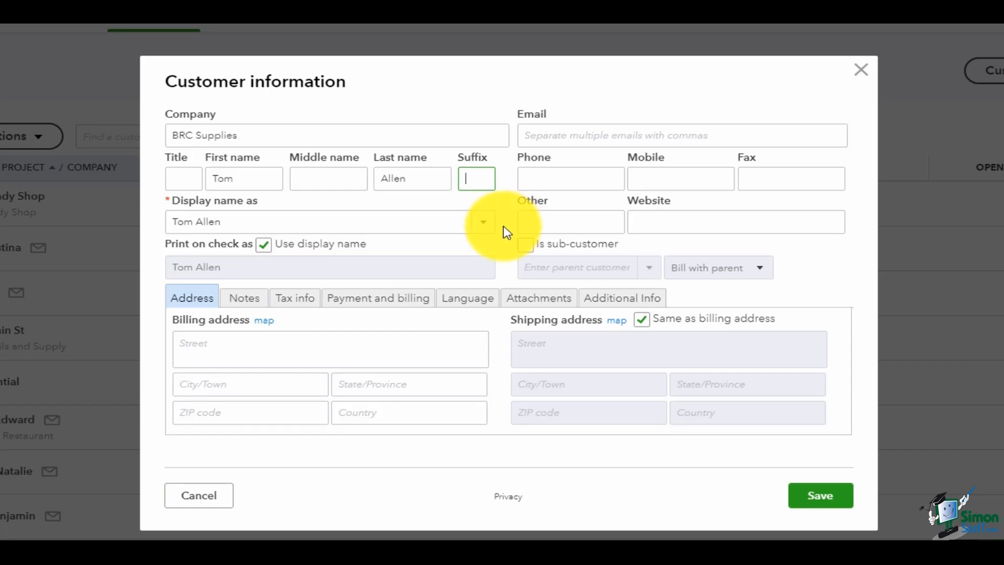
click(484, 224)
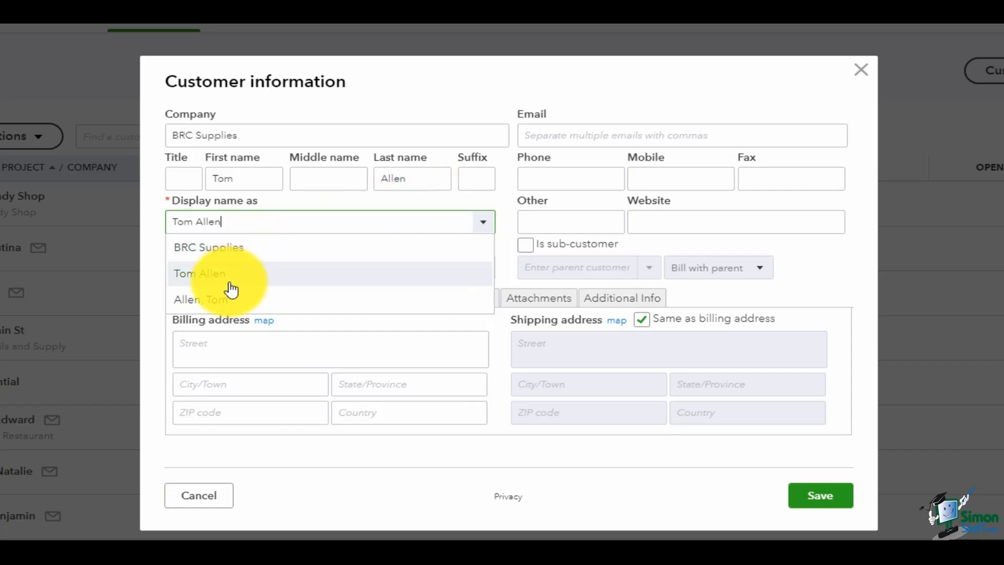
click(230, 302)
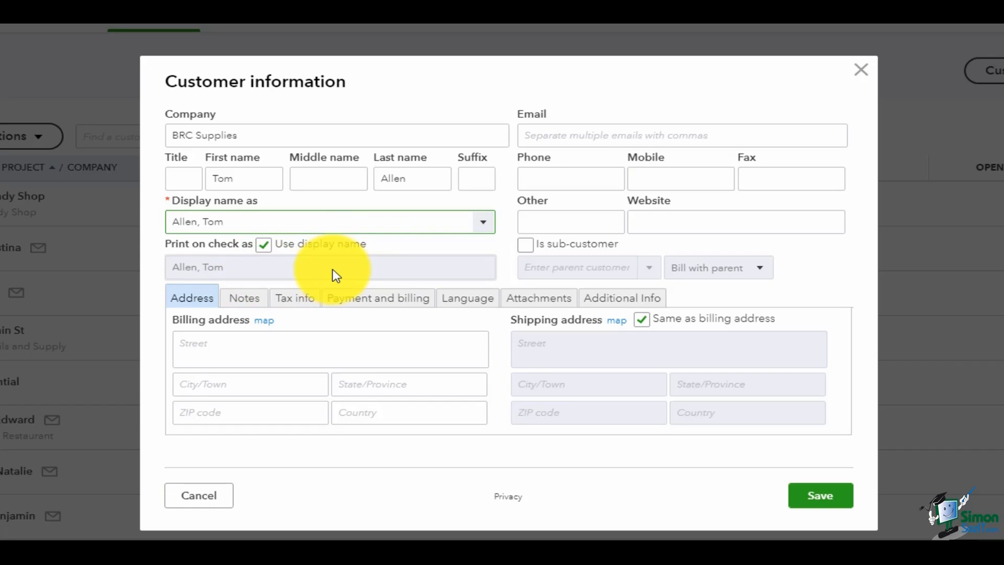
- Print checks with the contact's first-then-last name and add the contact's e-mail address
click(262, 245)
drag(288, 265, 152, 268)
key(BackSpace)
key(Tab)
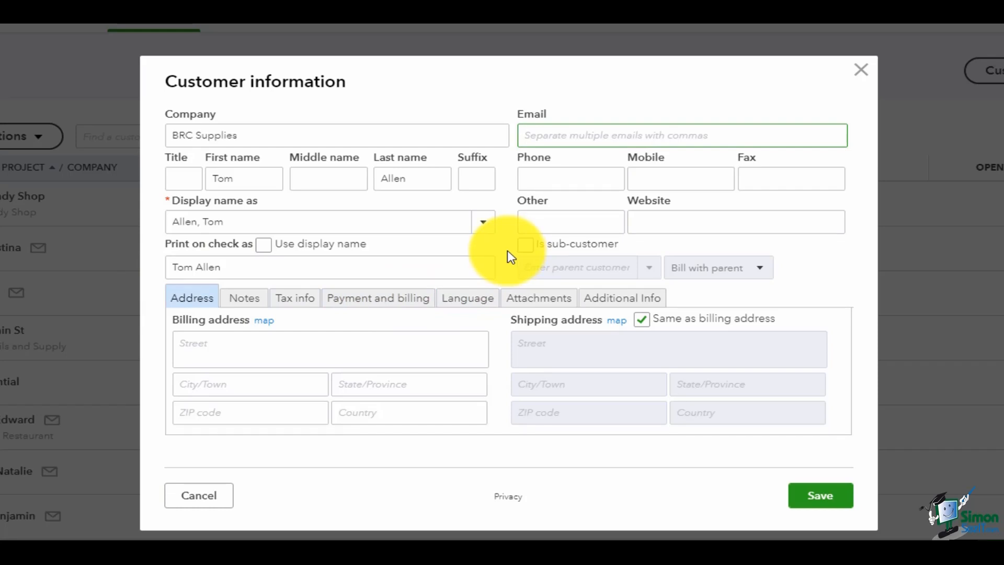
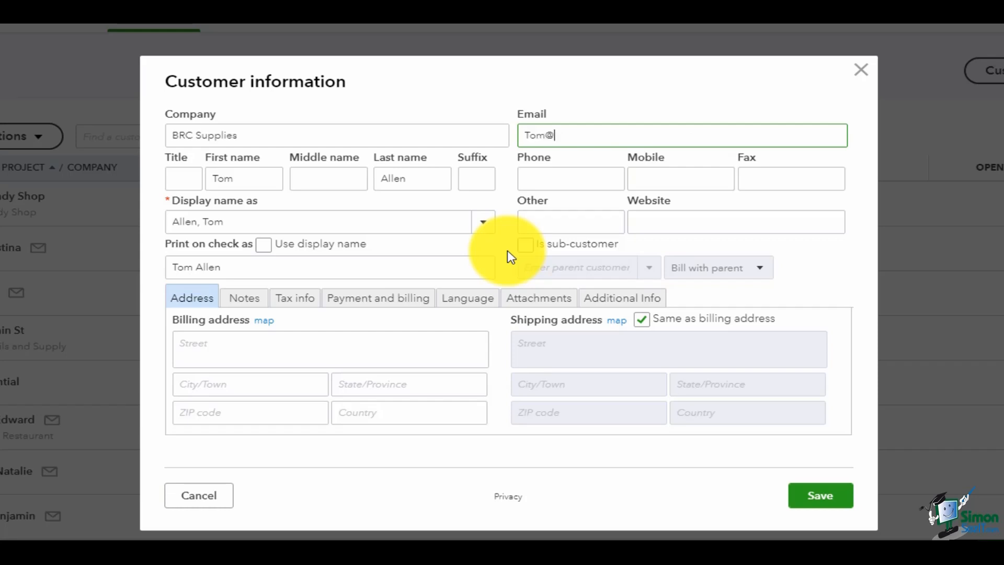
key(Tab)
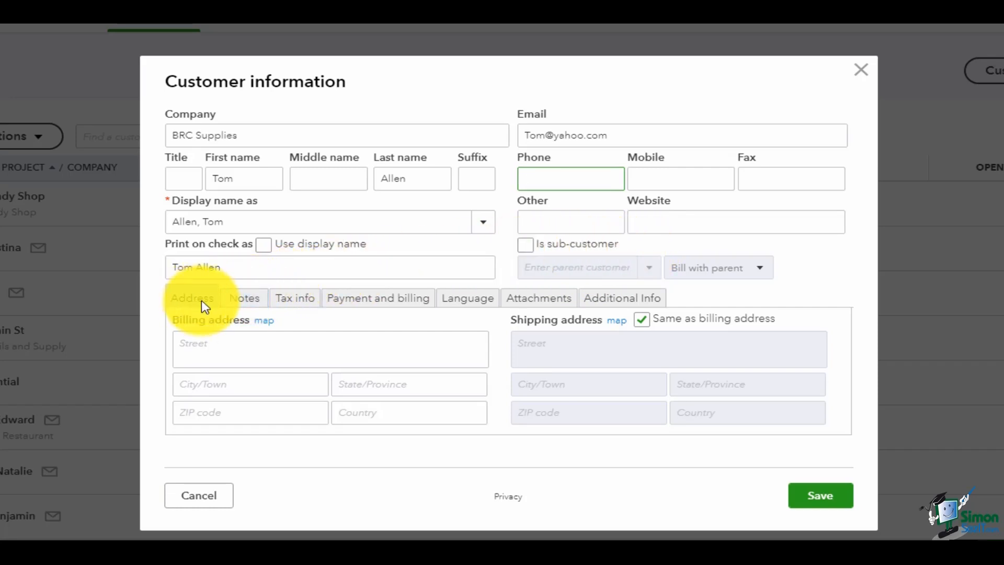
- Fill in the billing street, city, state, ZIP code and country USA
click(196, 340)
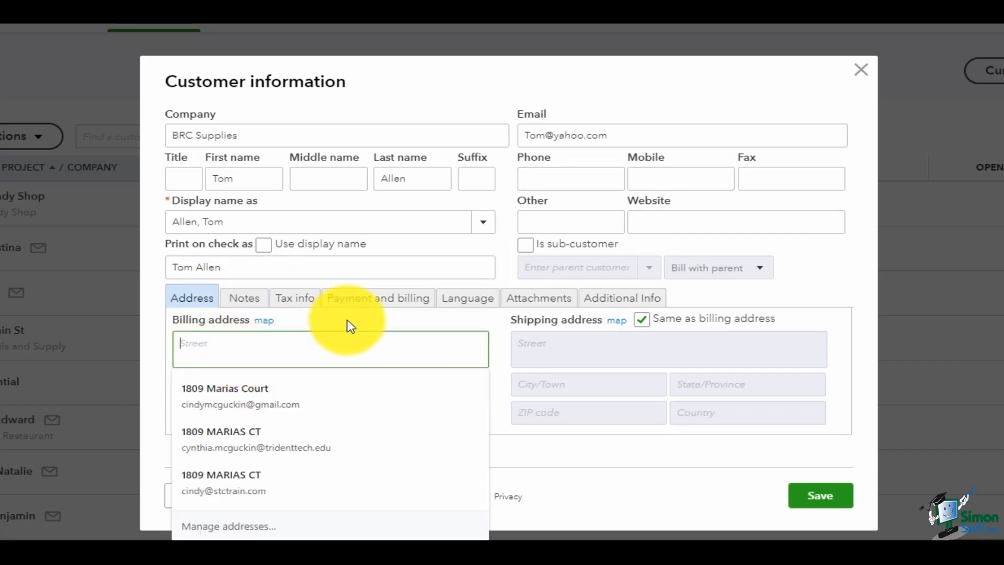
text(123 Billings Road)
key(Tab)
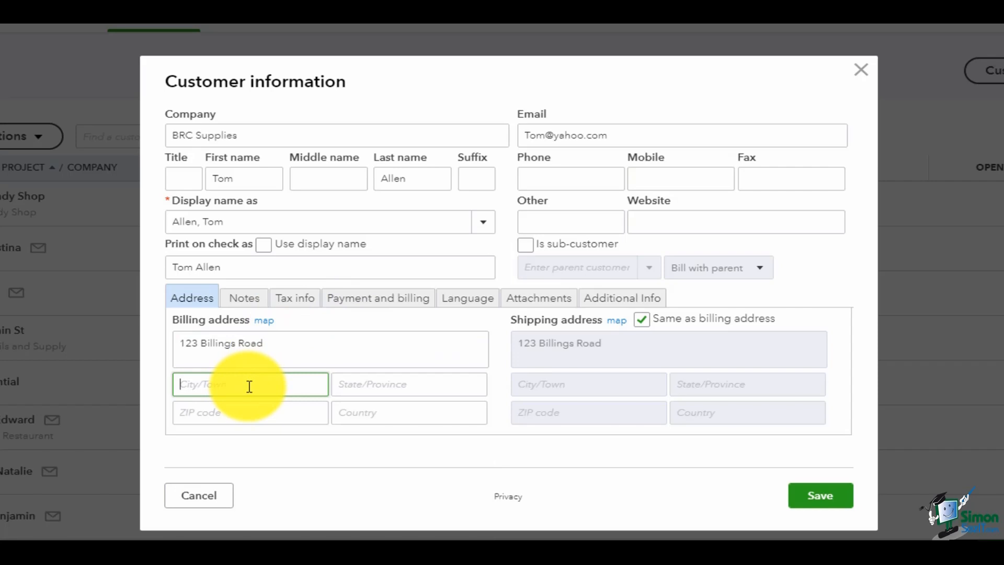
text(Bayshore)
key(Tab)
text(CA)
key(Tab)
text(94326)
key(Tab)
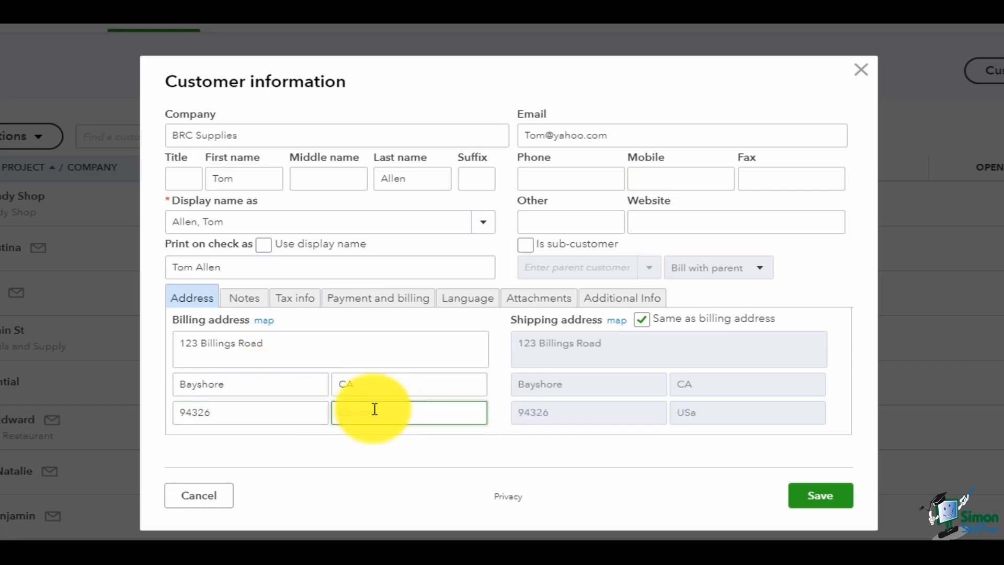
text(USA)
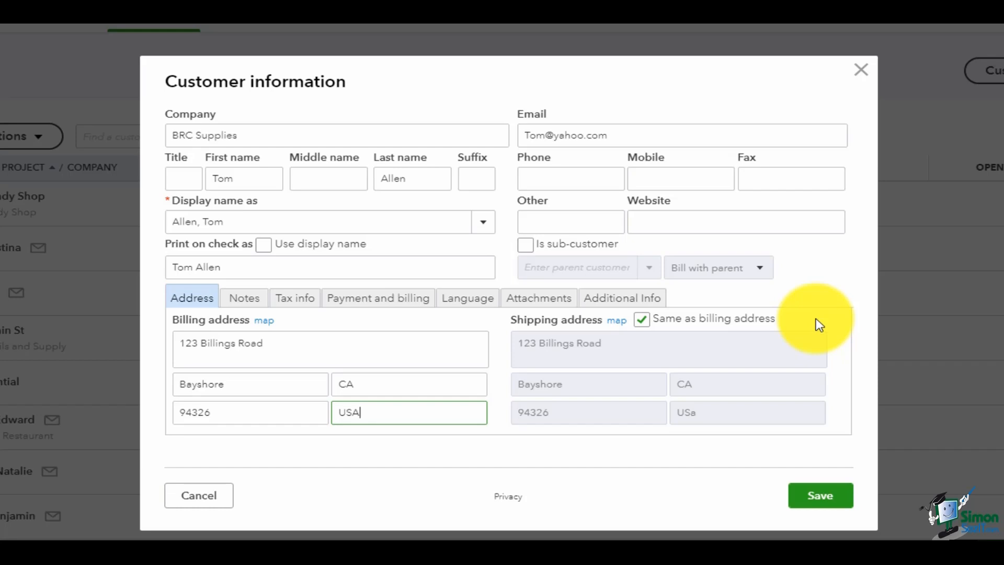
- Keep shipping the same as billing and save the new BRC Supplies customer
click(641, 320)
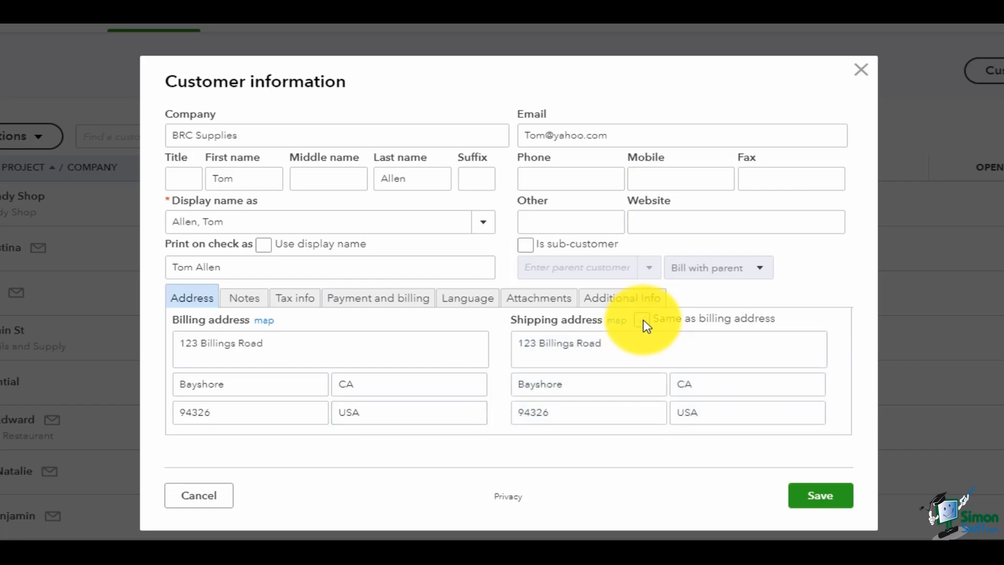
click(644, 320)
click(814, 502)
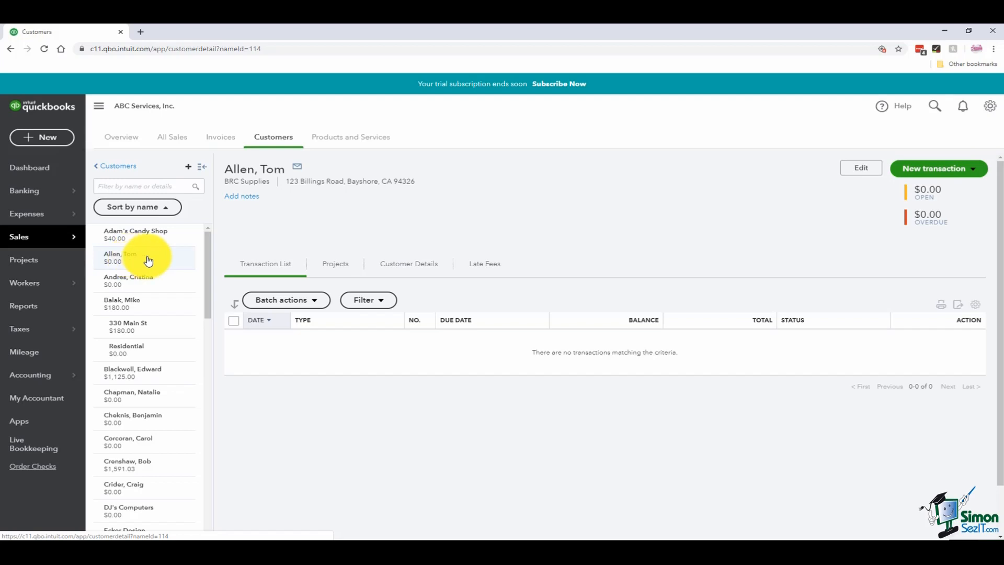
- Save the note 'This is a new customer for the year 2020' under the customer name
click(245, 202)
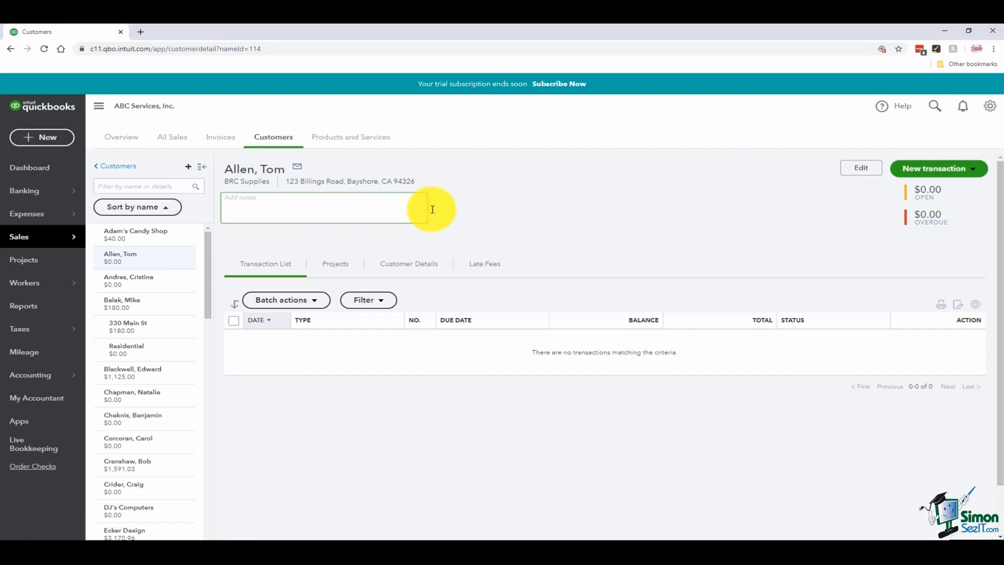
text(This is a new customer for the year 2020)
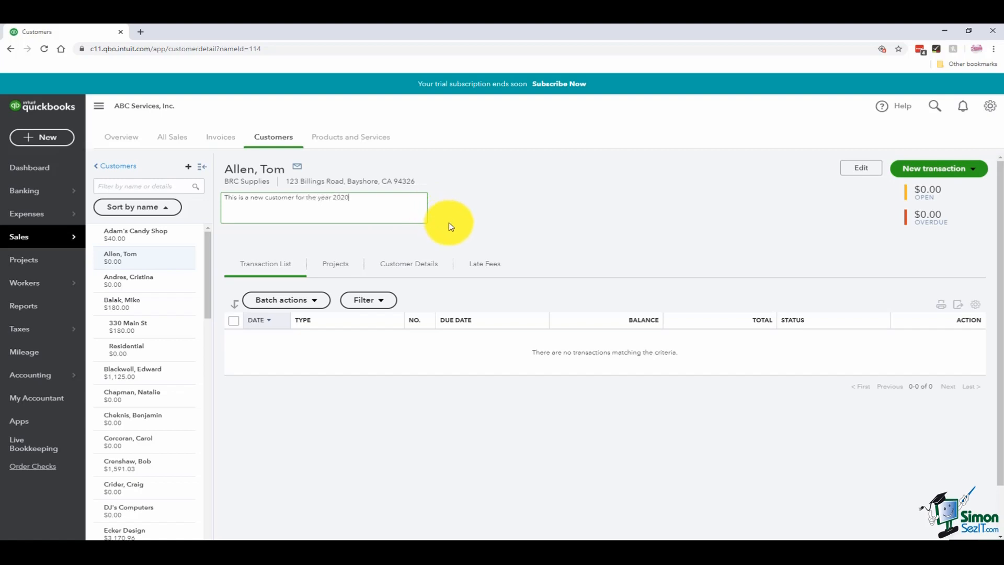
click(491, 221)
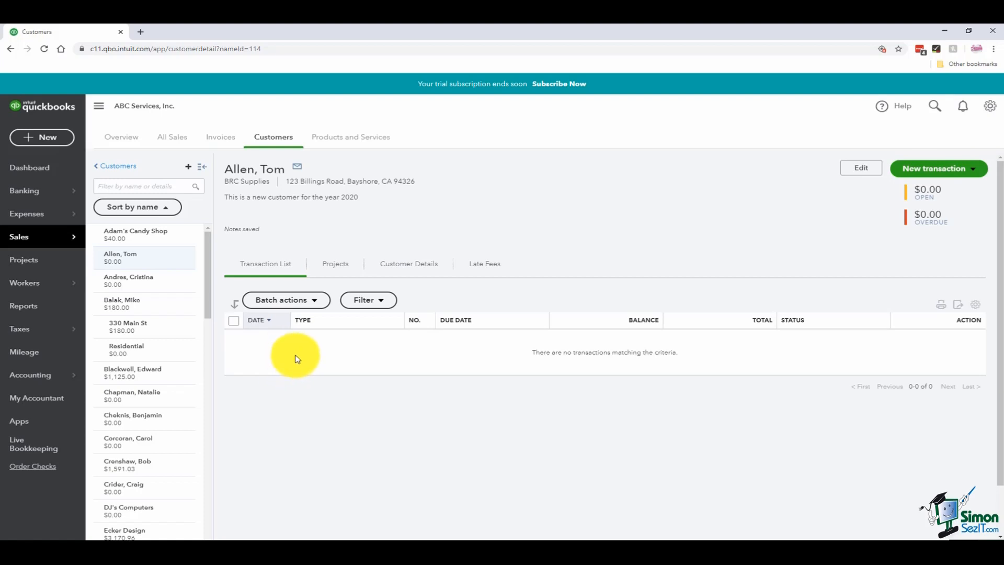
- Review the customer's Projects, Customer Details and Late Fees sections, finding that late fees must be enabled in Account and Settings
click(338, 264)
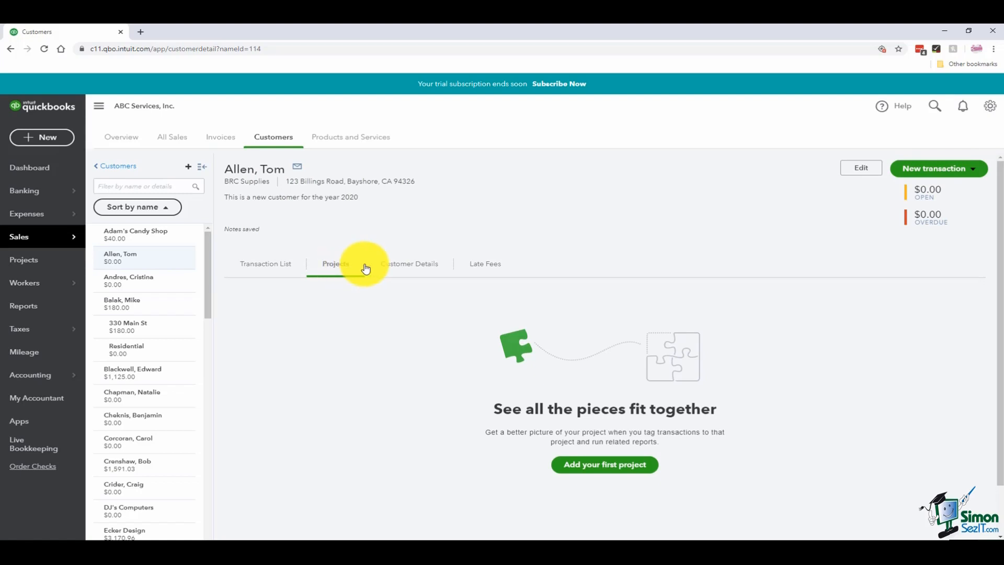
click(410, 267)
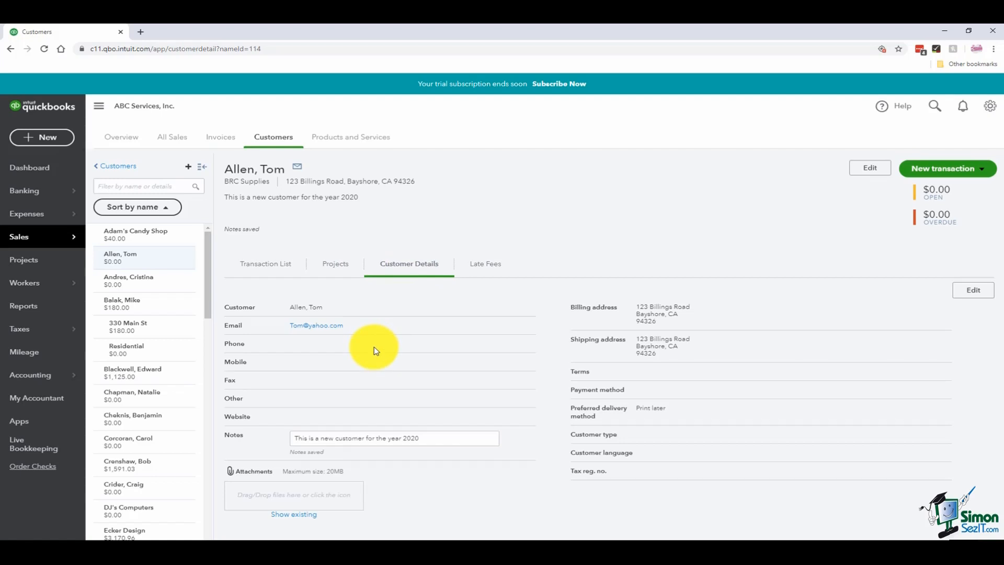
click(484, 267)
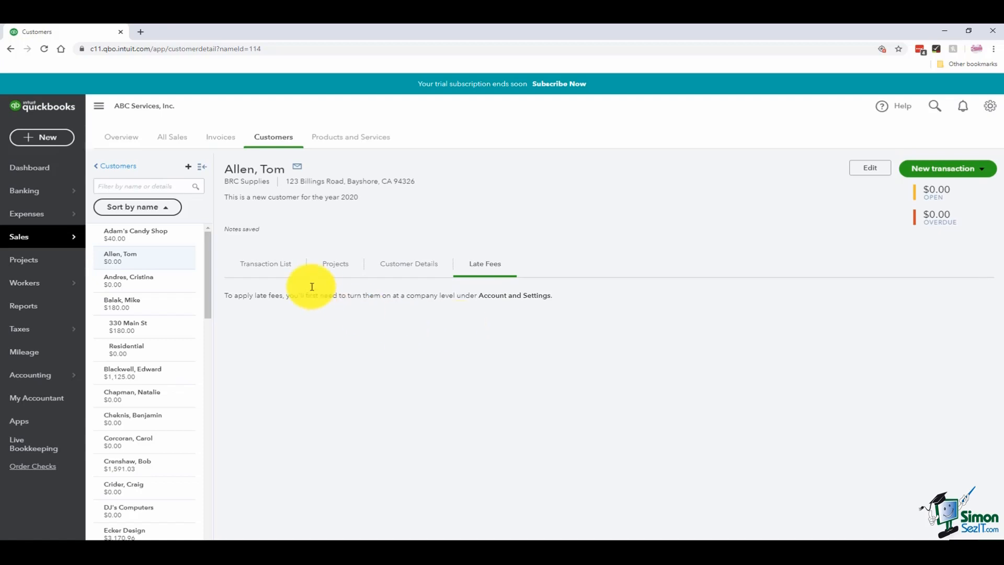
- Return from the customer's profile to the full Customers list
click(128, 170)
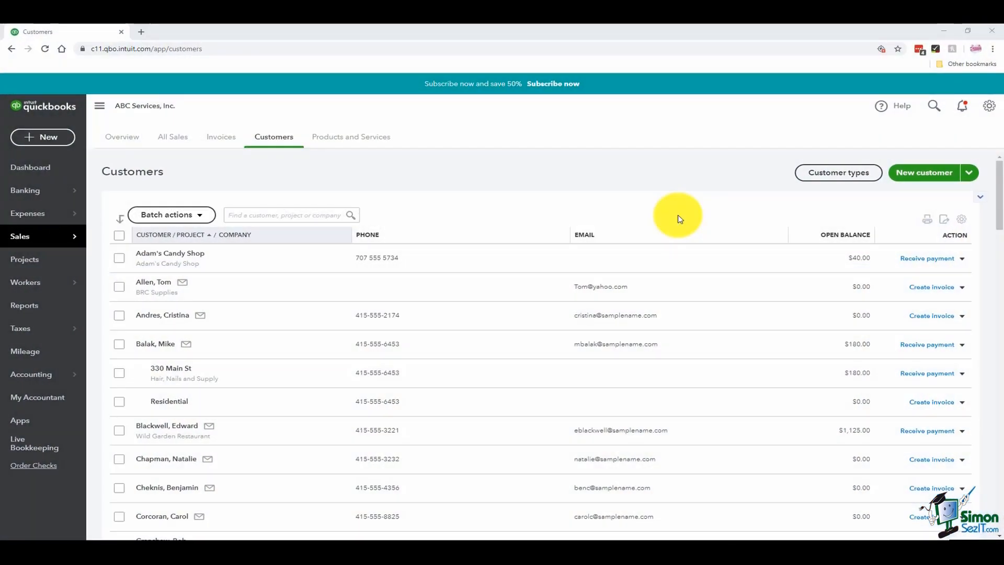
click(926, 178)
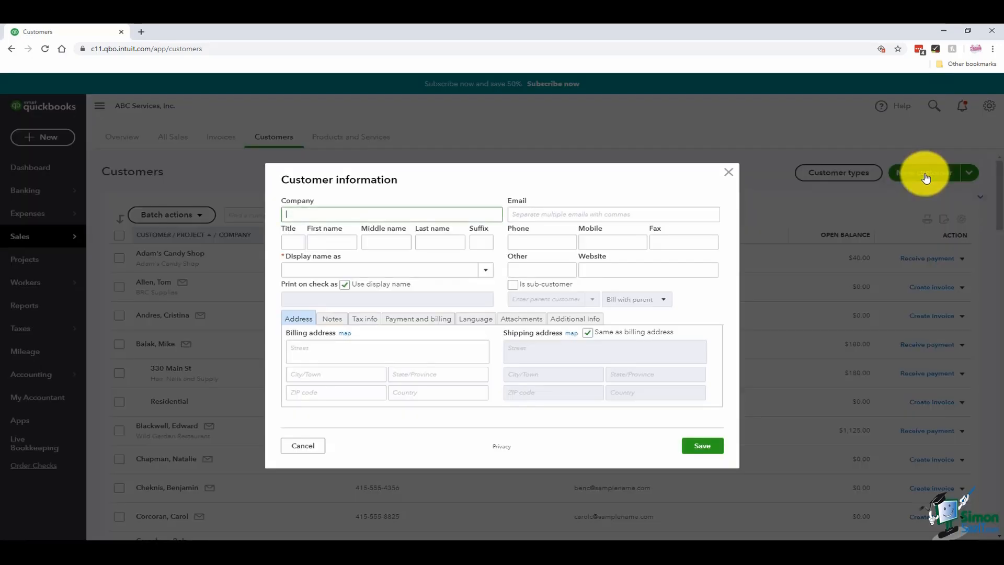
click(352, 269)
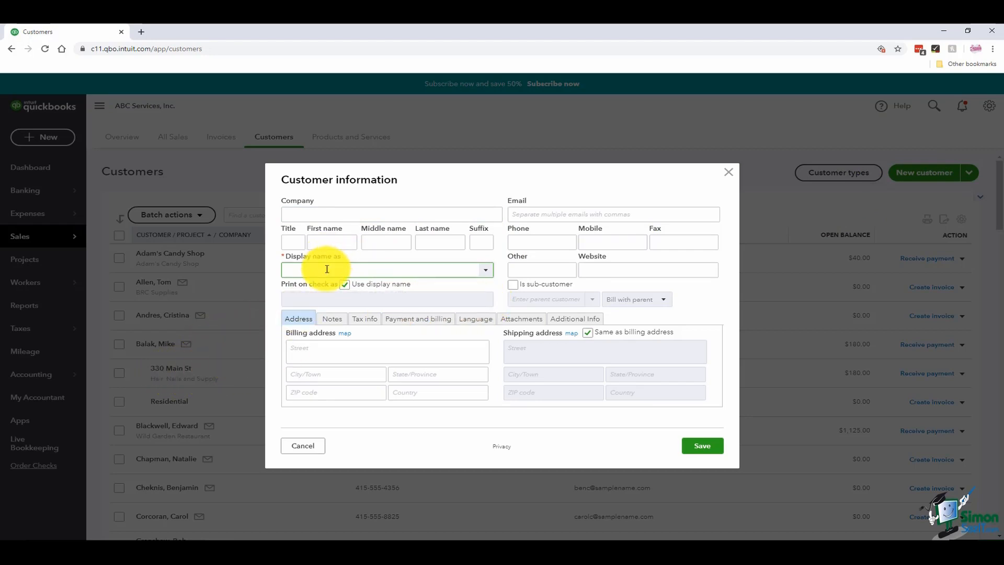
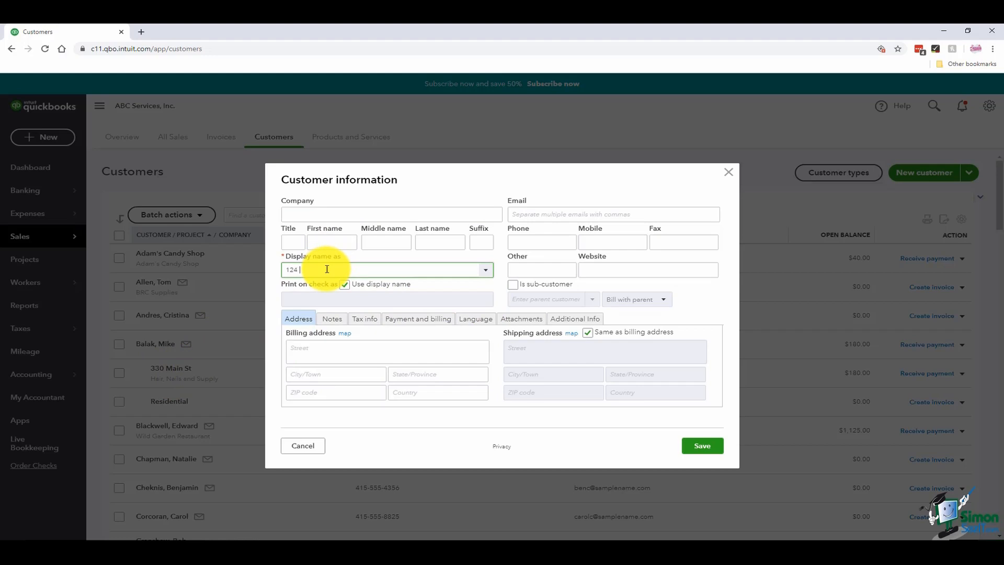
key(Tab)
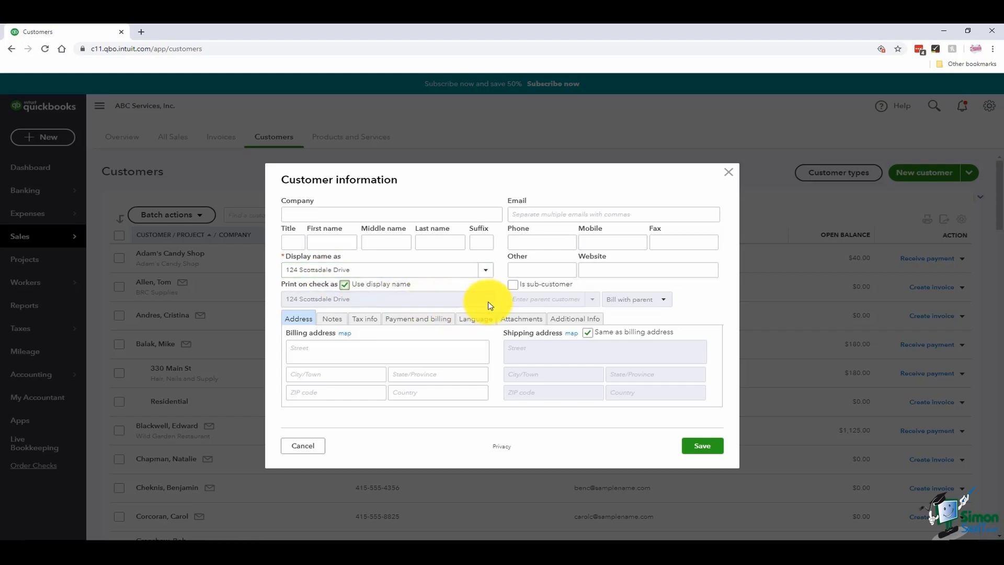
click(514, 285)
click(593, 301)
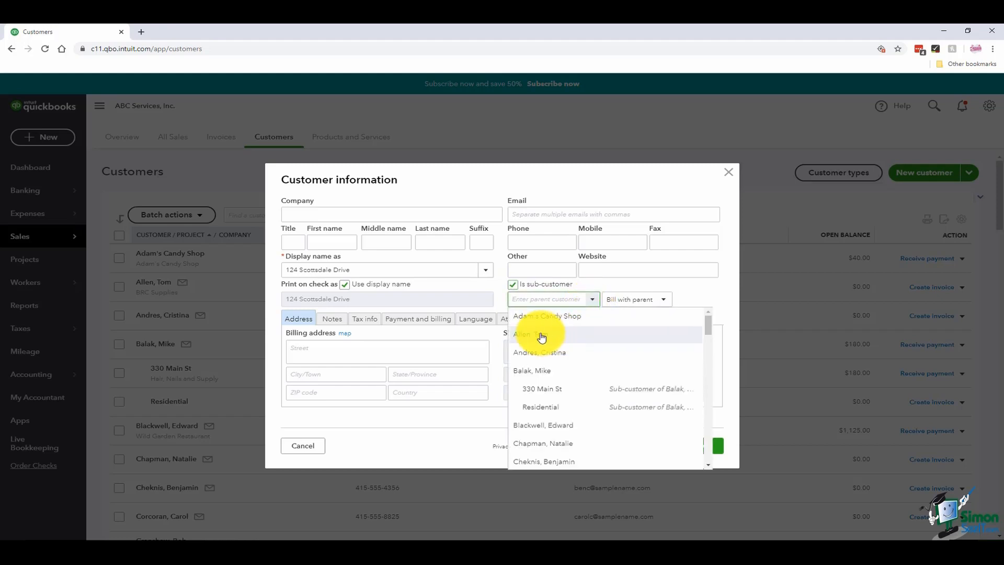
click(542, 337)
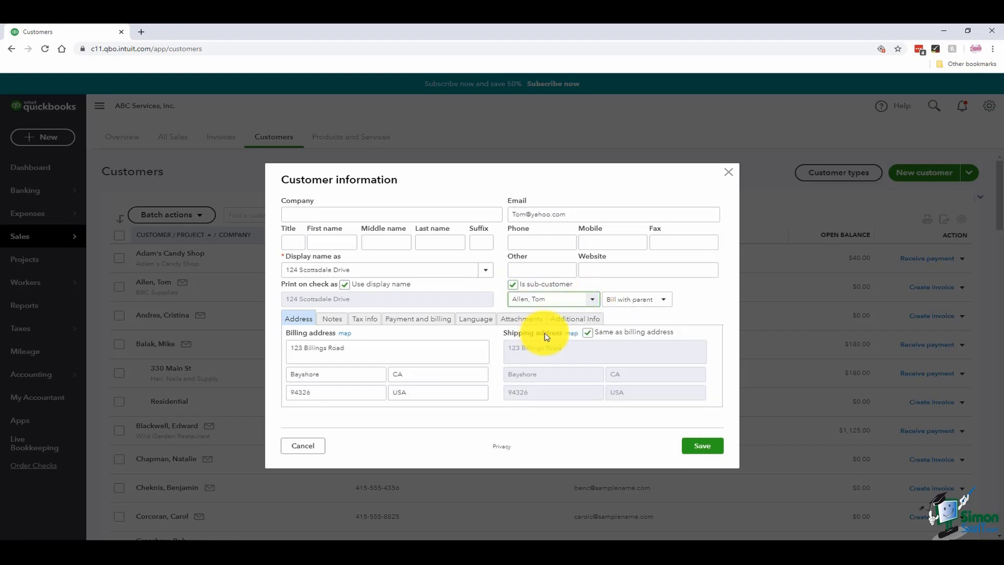
click(664, 303)
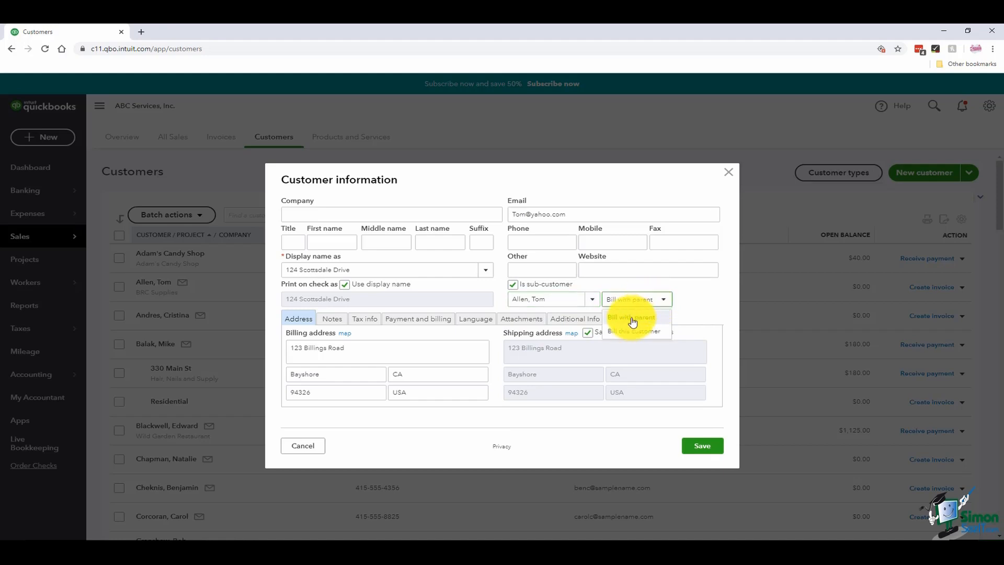
click(630, 334)
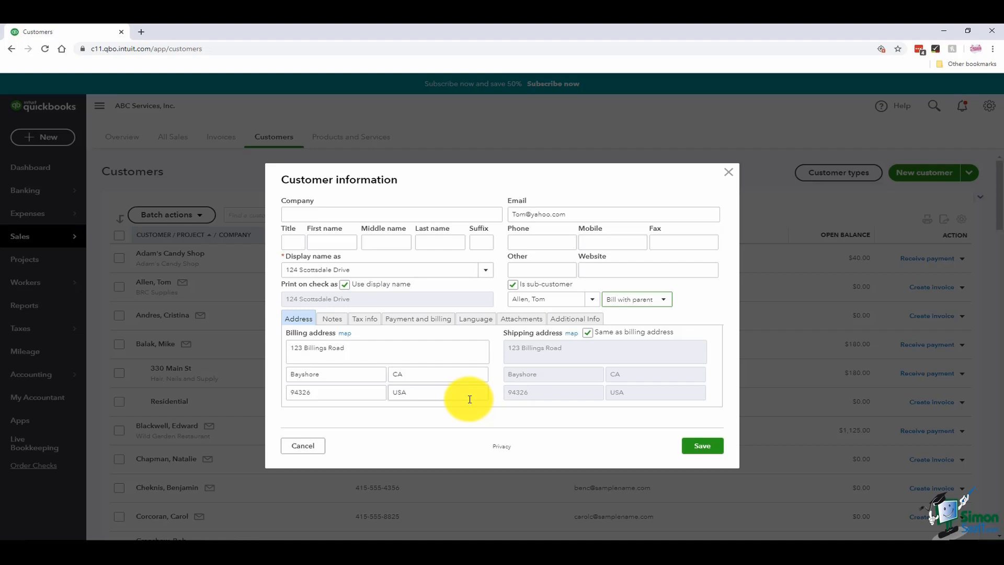
click(703, 447)
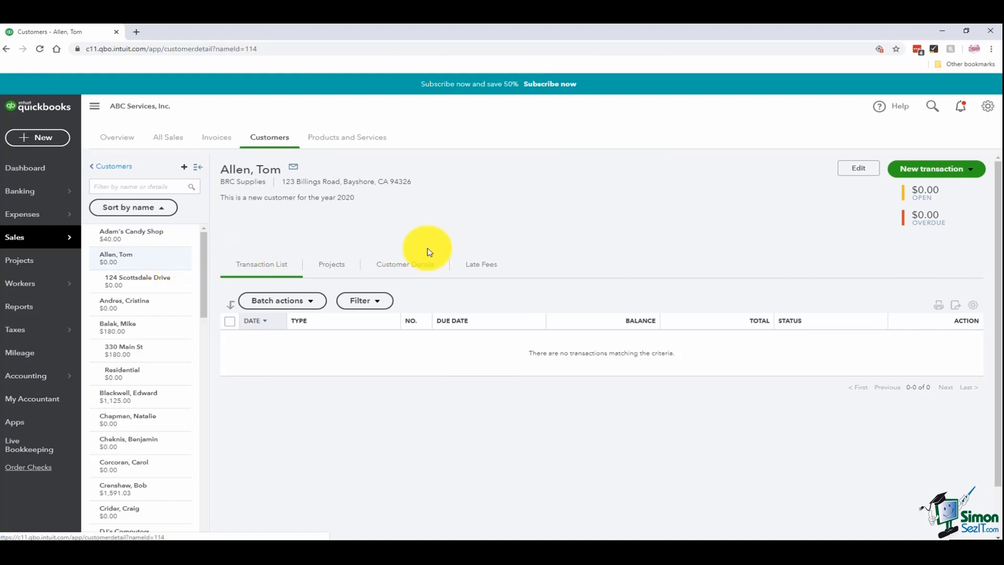
click(857, 177)
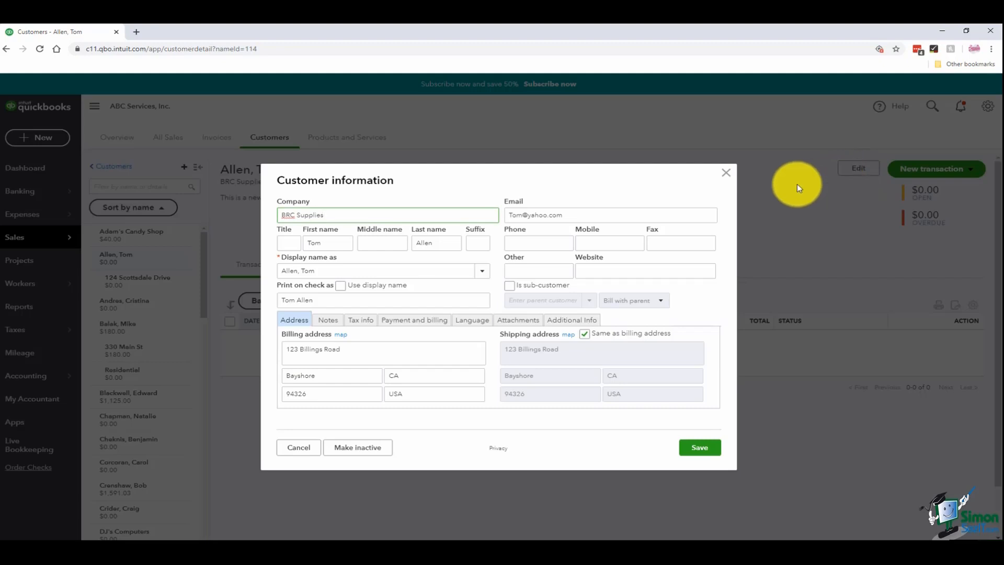
click(525, 214)
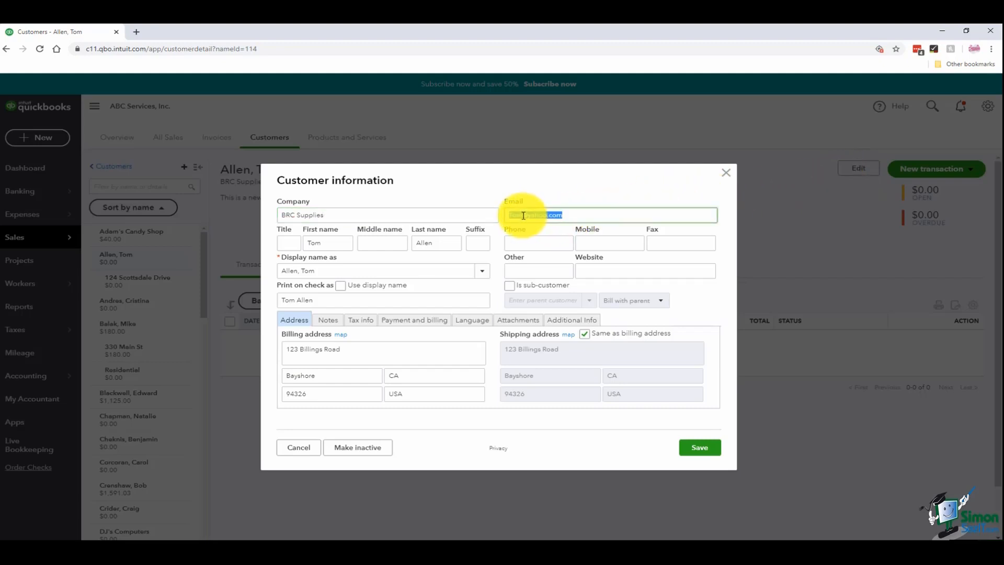
text(allen)
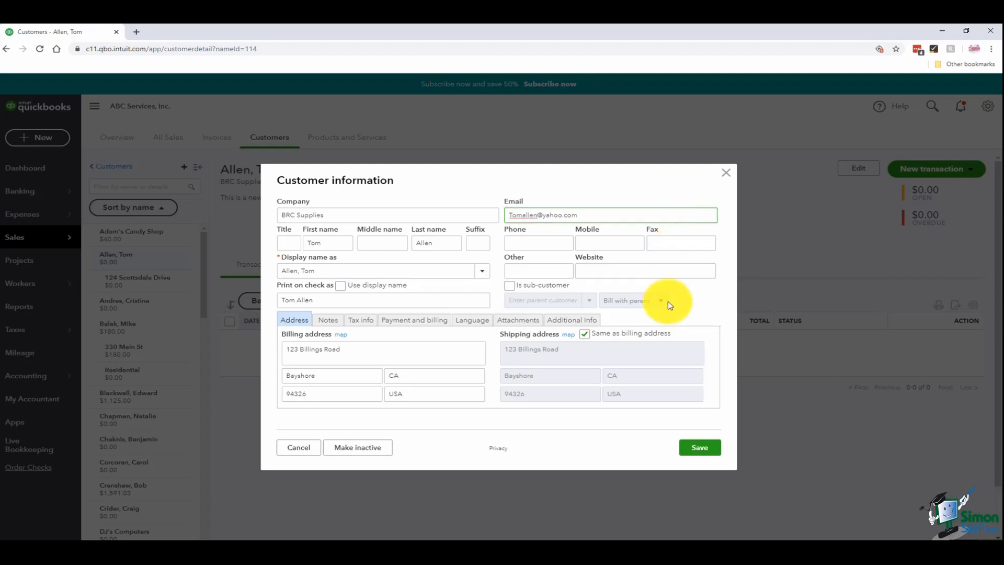
click(697, 308)
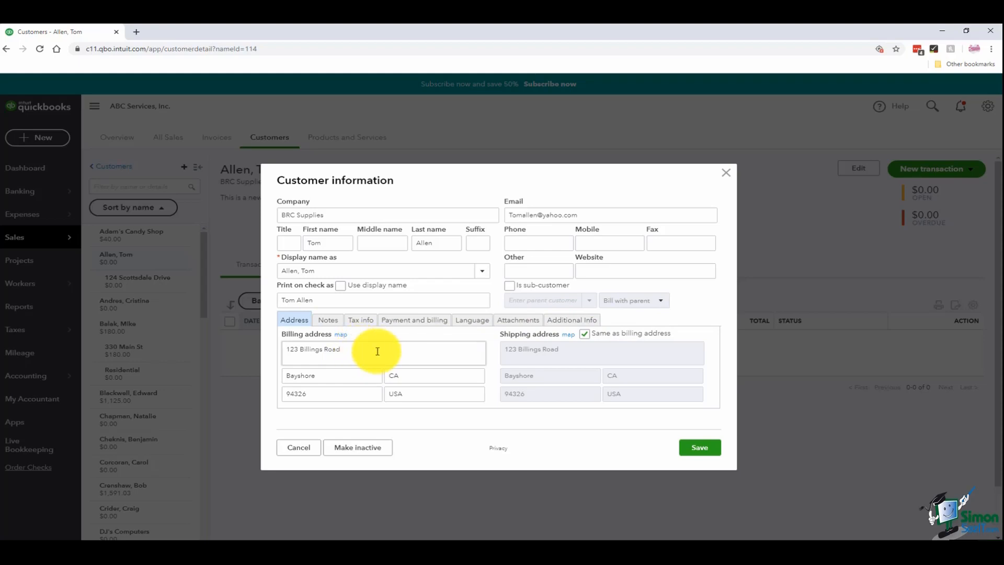
click(320, 320)
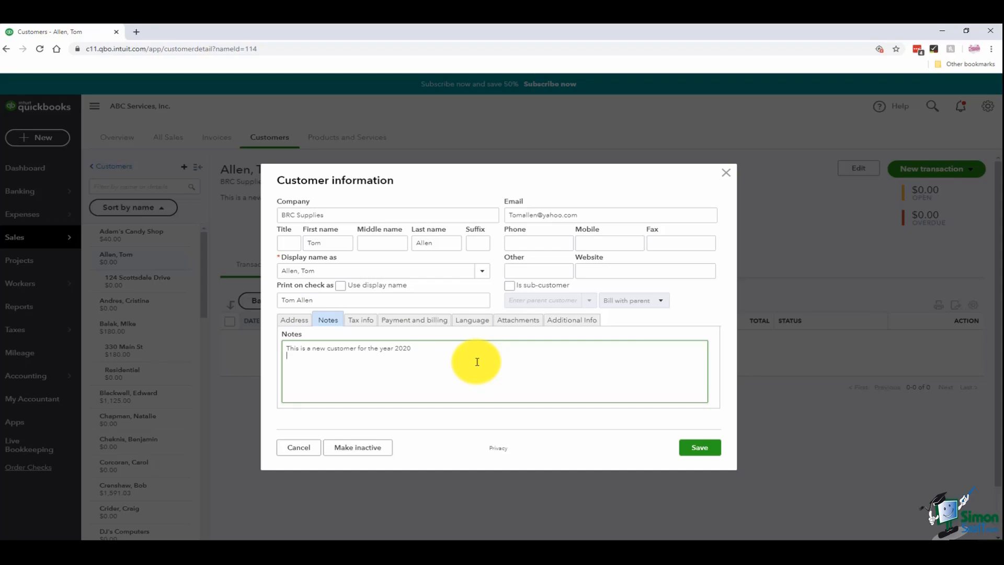
- Add a '2/1/20-' line to the notes, then view the Tax info section
text(2/1/20-)
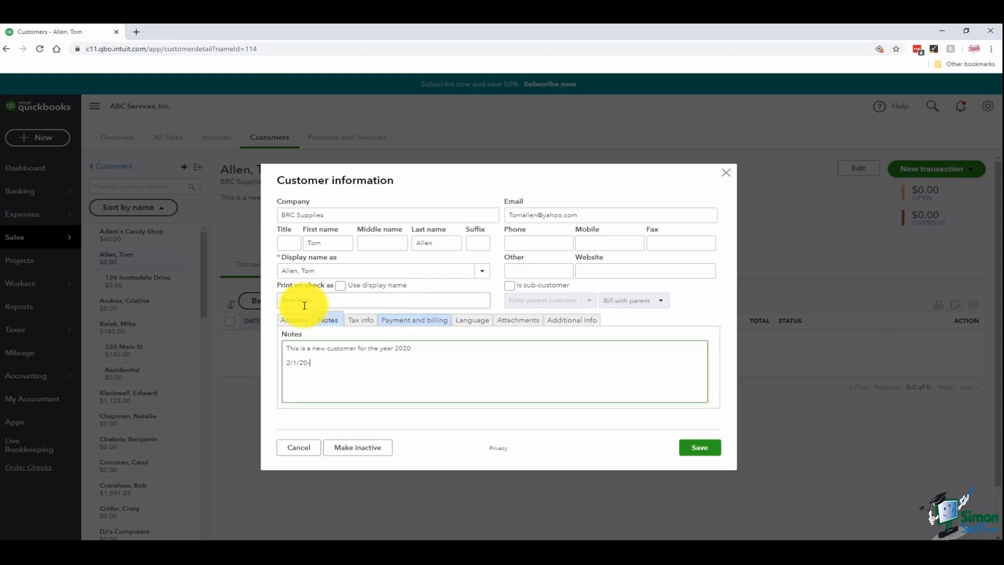
click(364, 320)
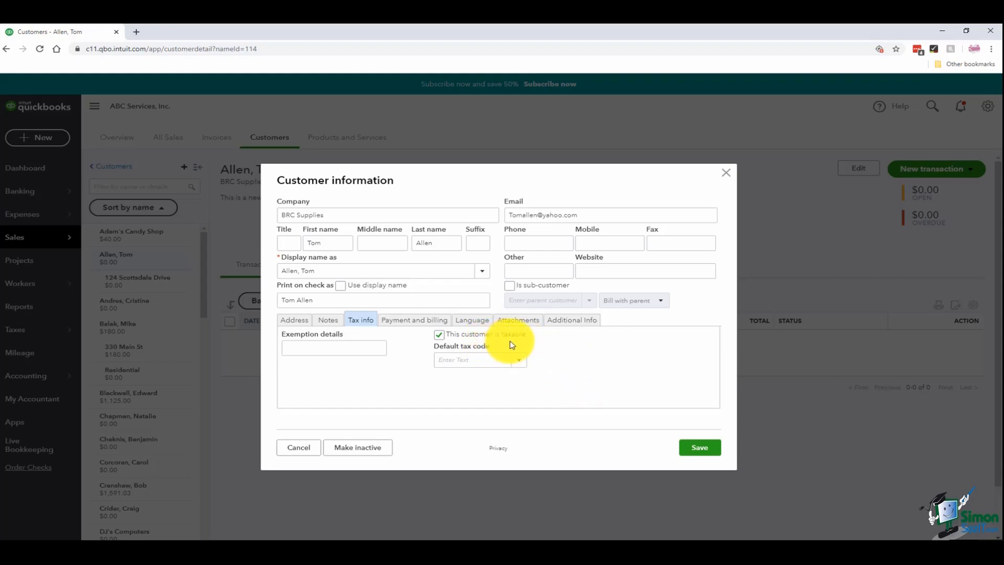
click(519, 363)
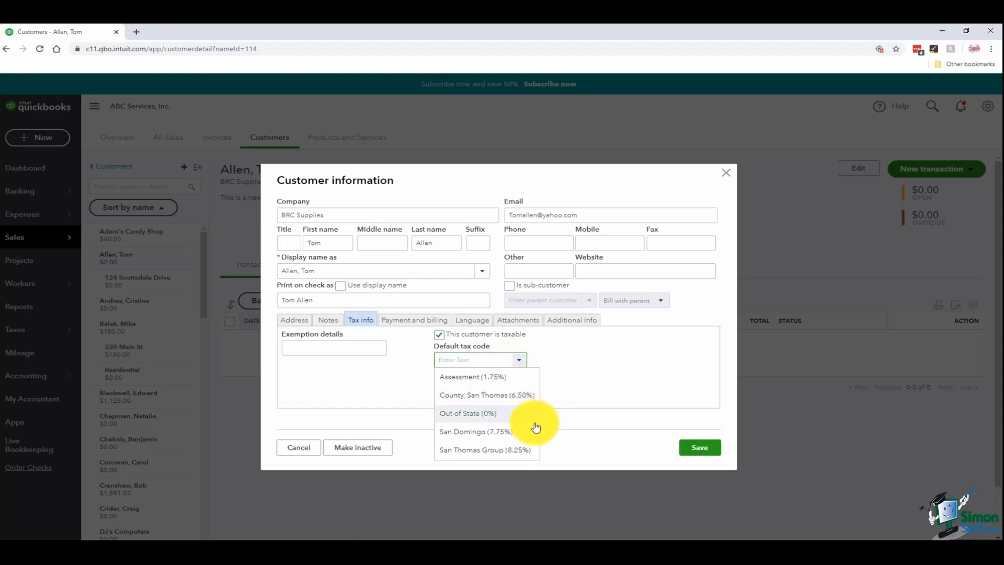
click(598, 377)
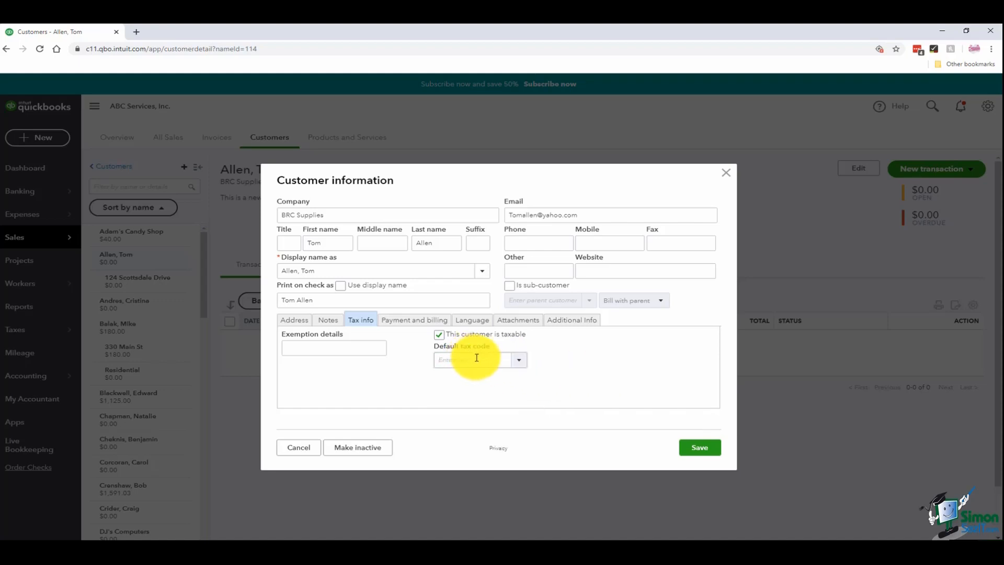
click(518, 365)
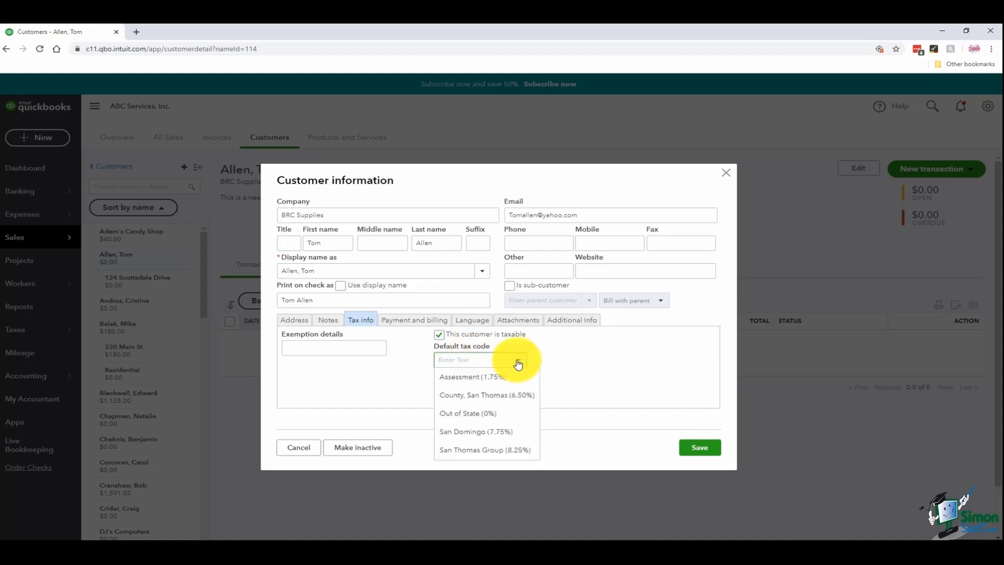
click(472, 432)
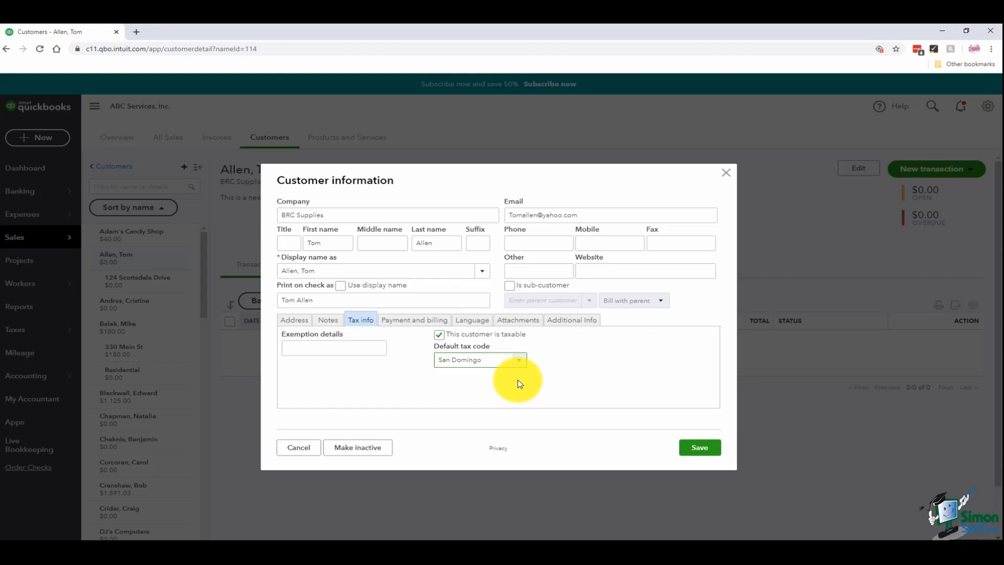
click(415, 322)
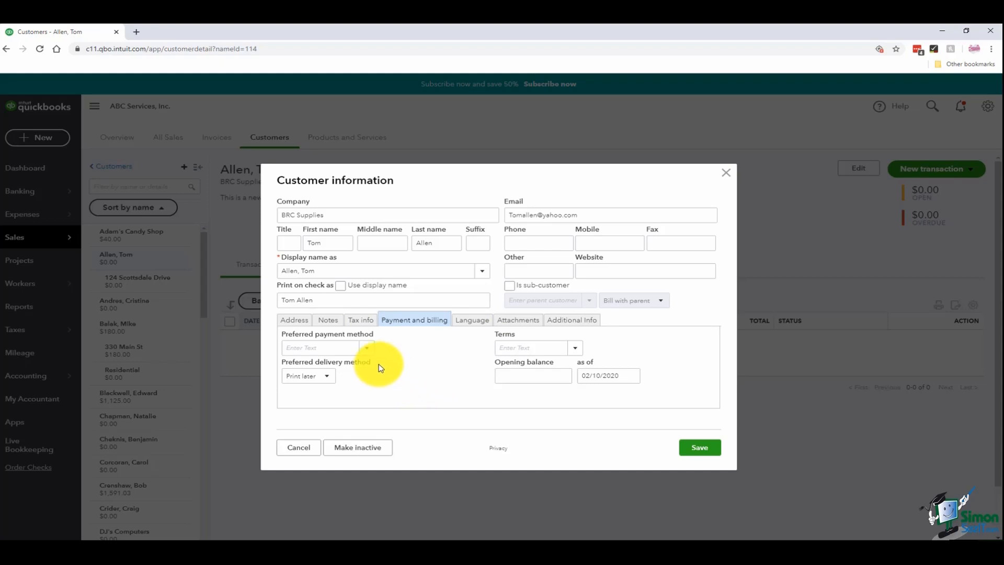
- Add a new PayPal payment method and set it as the customer's preferred payment method
click(368, 354)
click(366, 349)
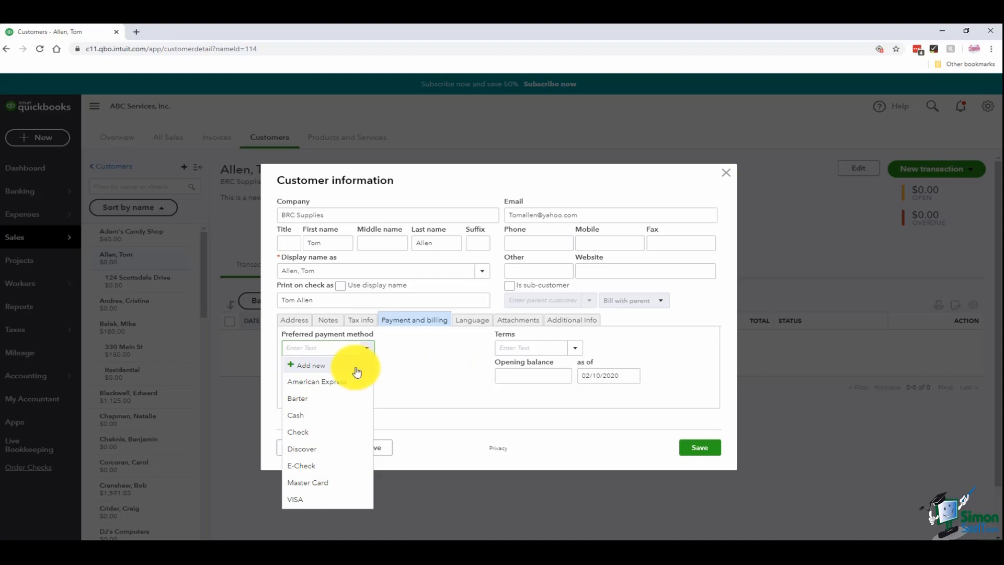
click(312, 369)
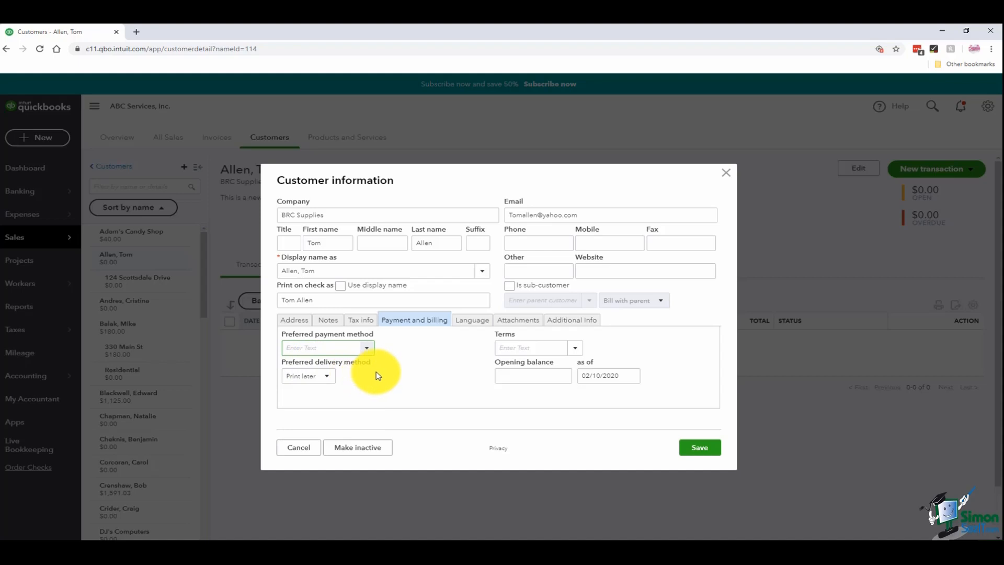
text(PayPal)
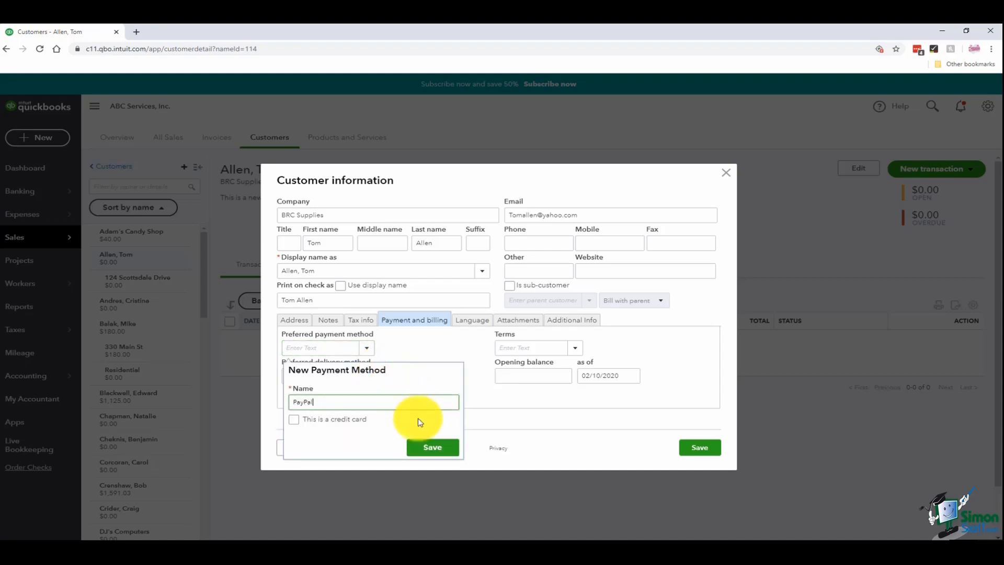
click(428, 453)
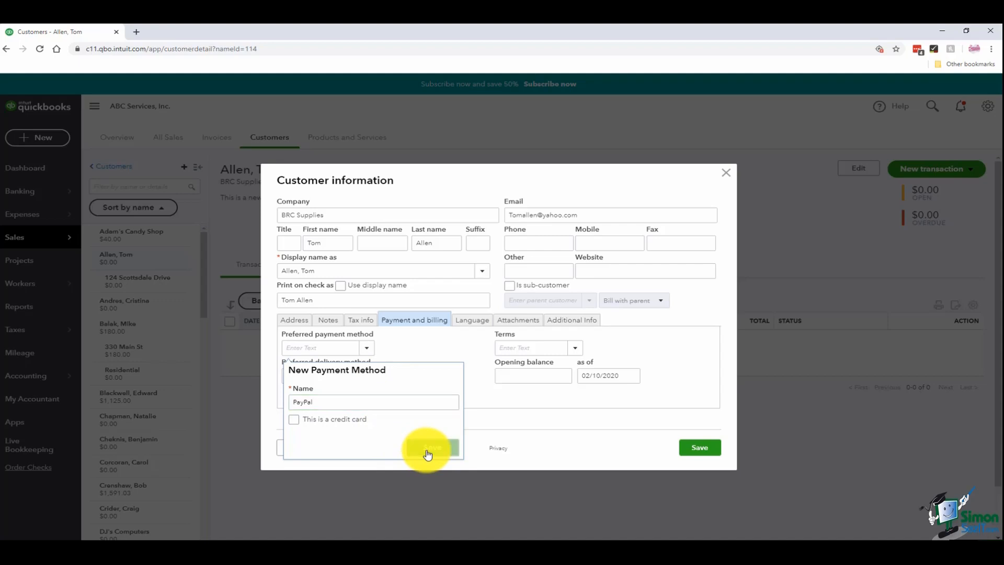
click(367, 350)
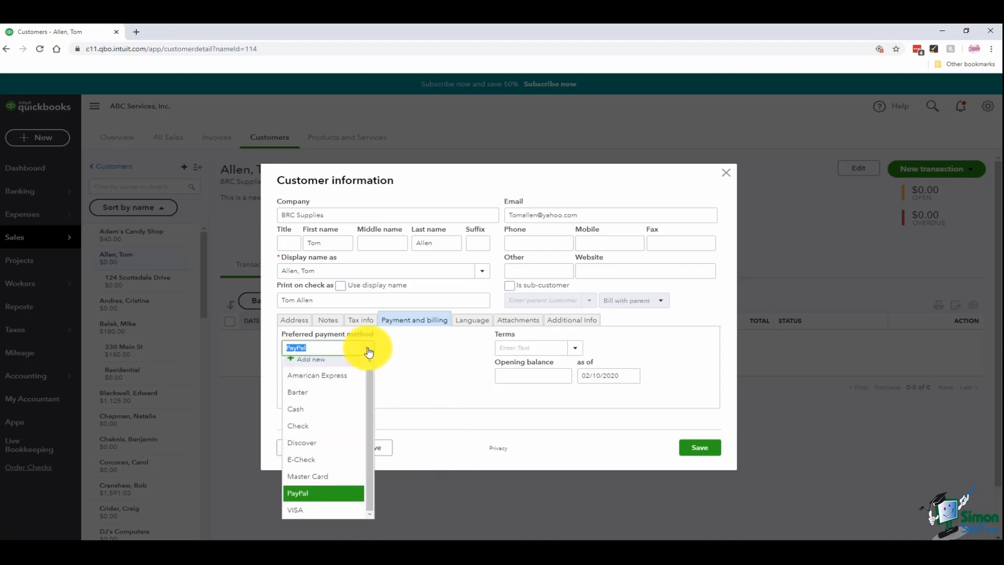
click(368, 349)
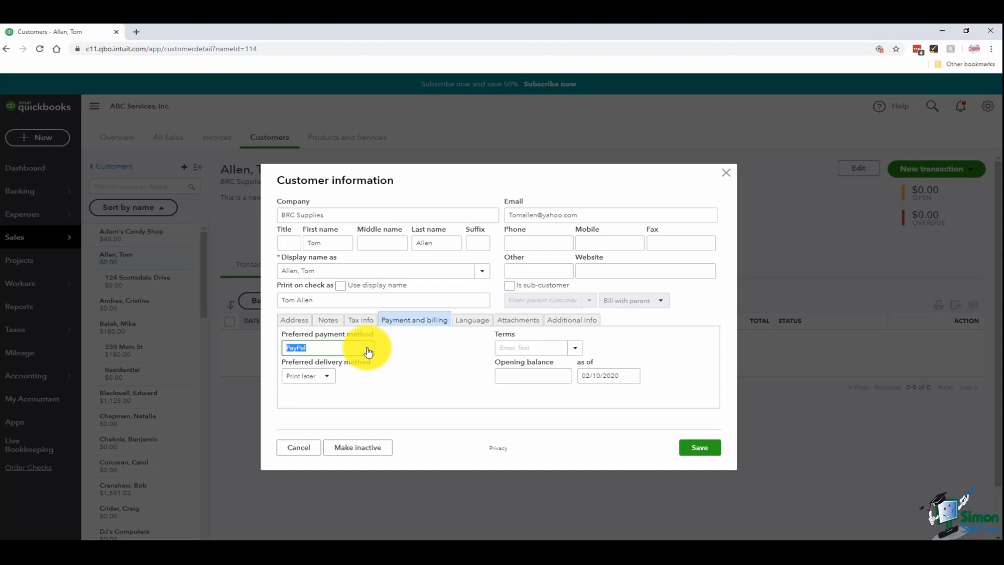
click(328, 379)
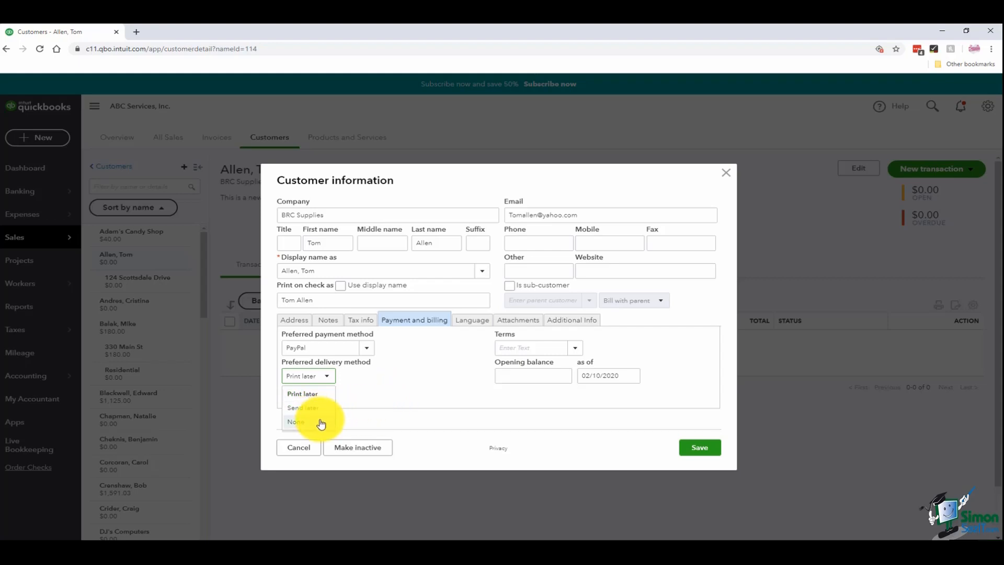
click(399, 393)
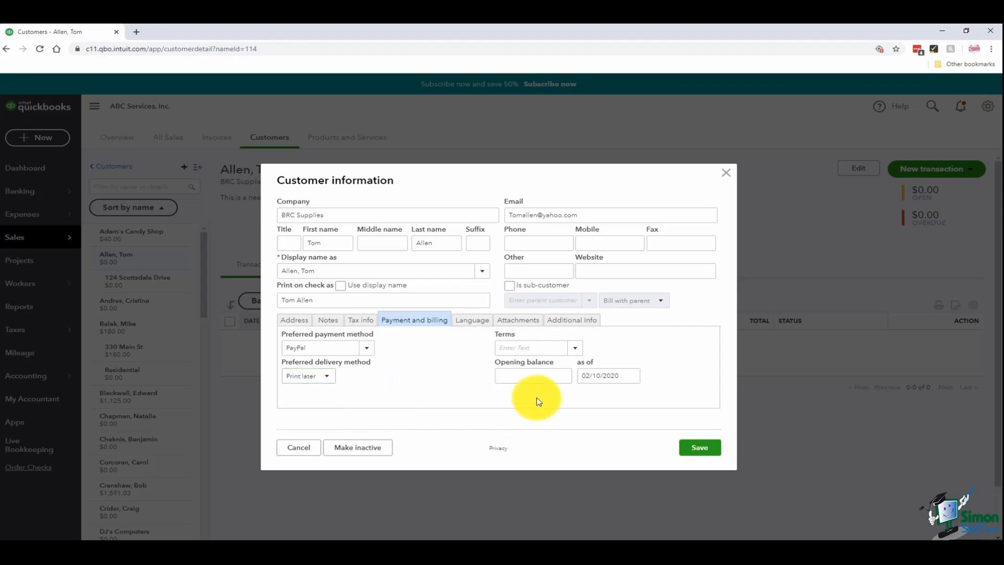
click(575, 348)
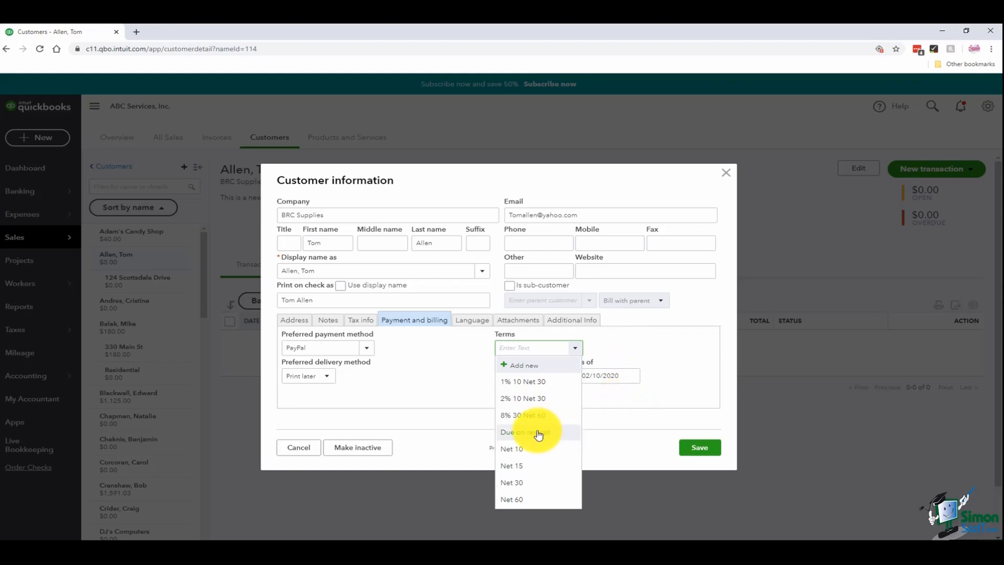
click(518, 483)
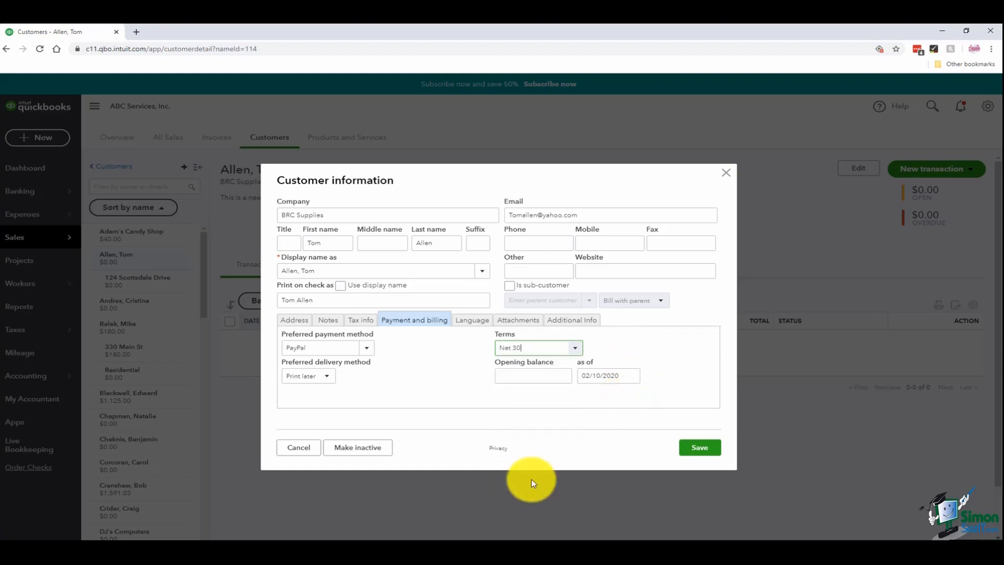
click(576, 350)
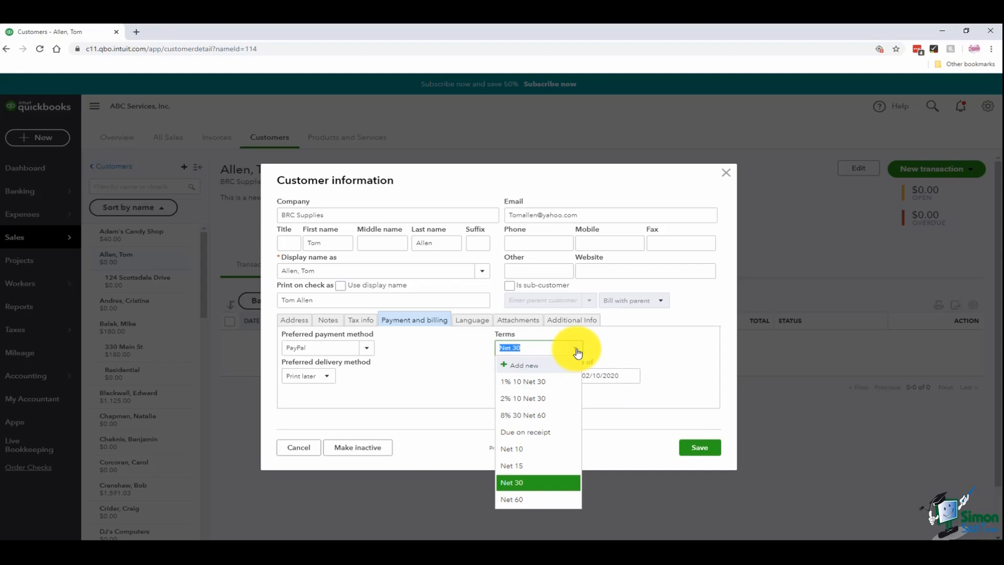
click(651, 367)
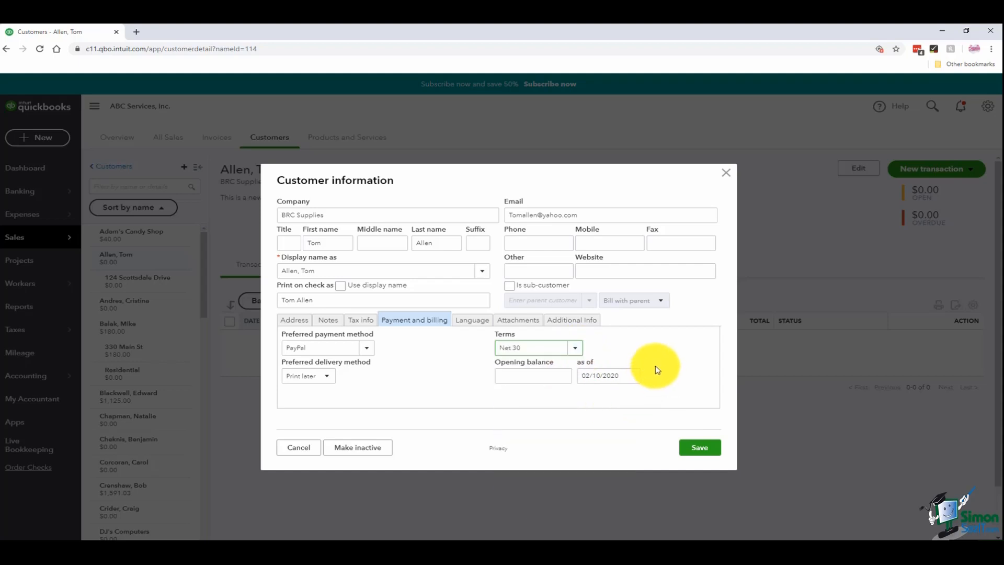
click(553, 377)
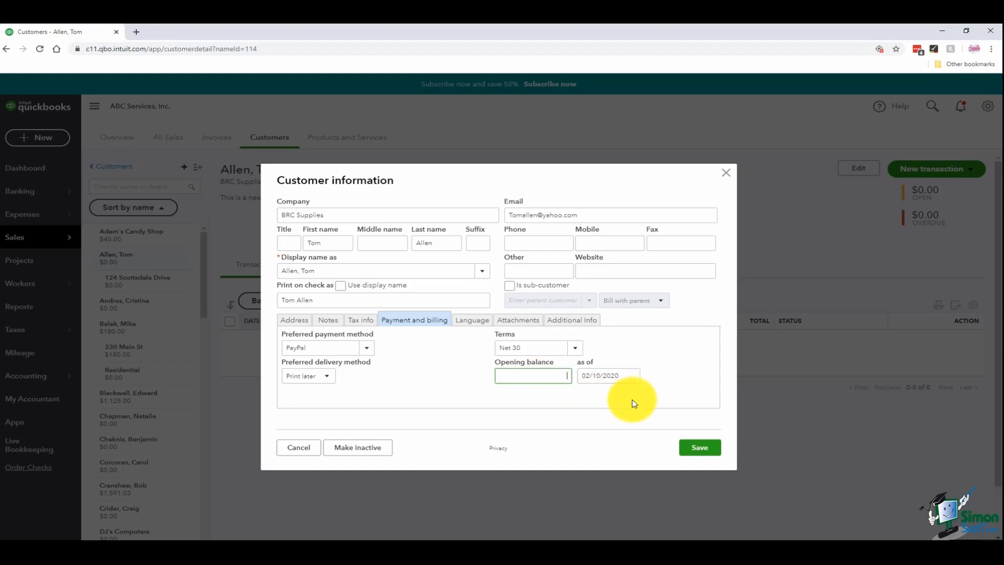
- Keep English as invoice language and customer type blank, then save the customer's details
click(481, 321)
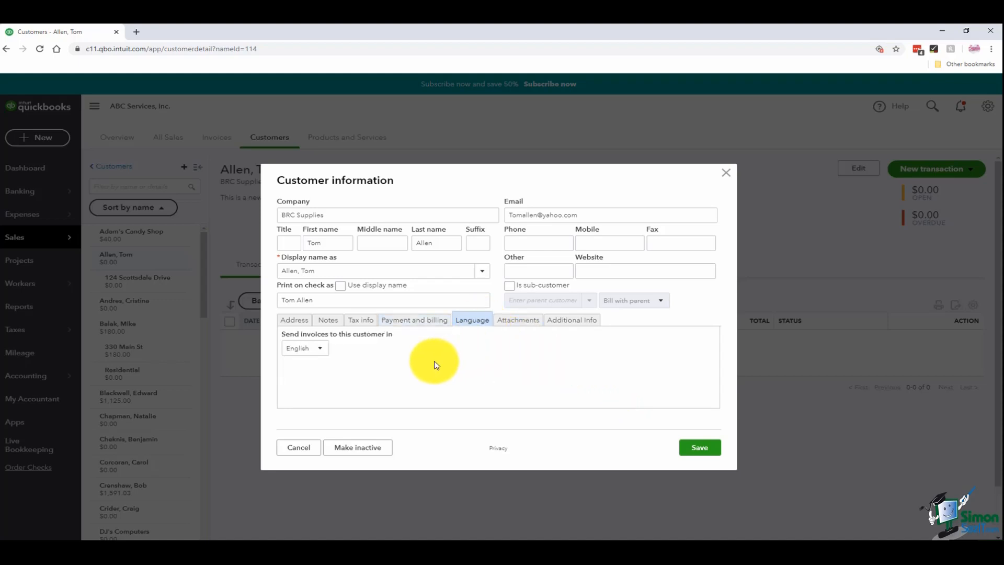
click(321, 350)
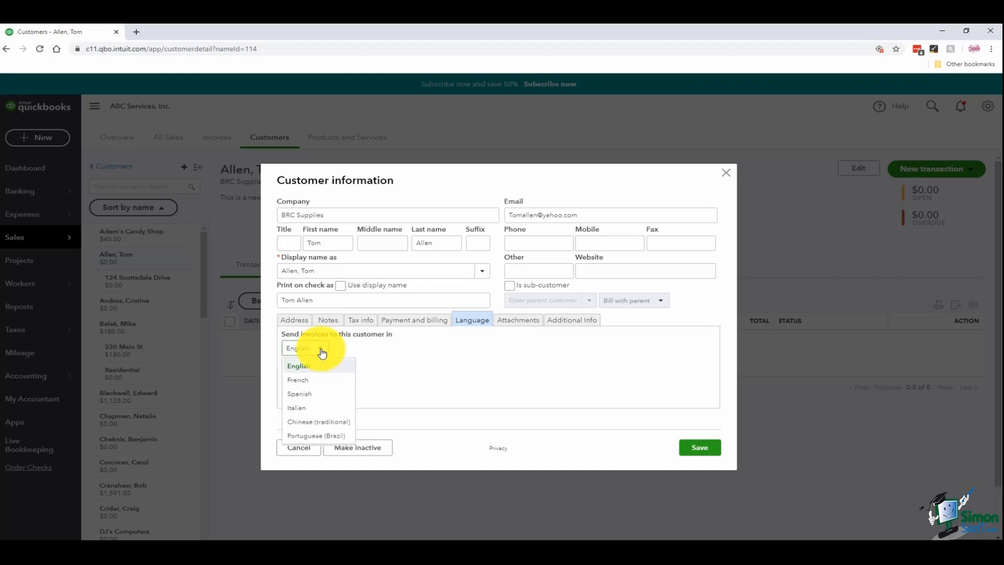
click(323, 354)
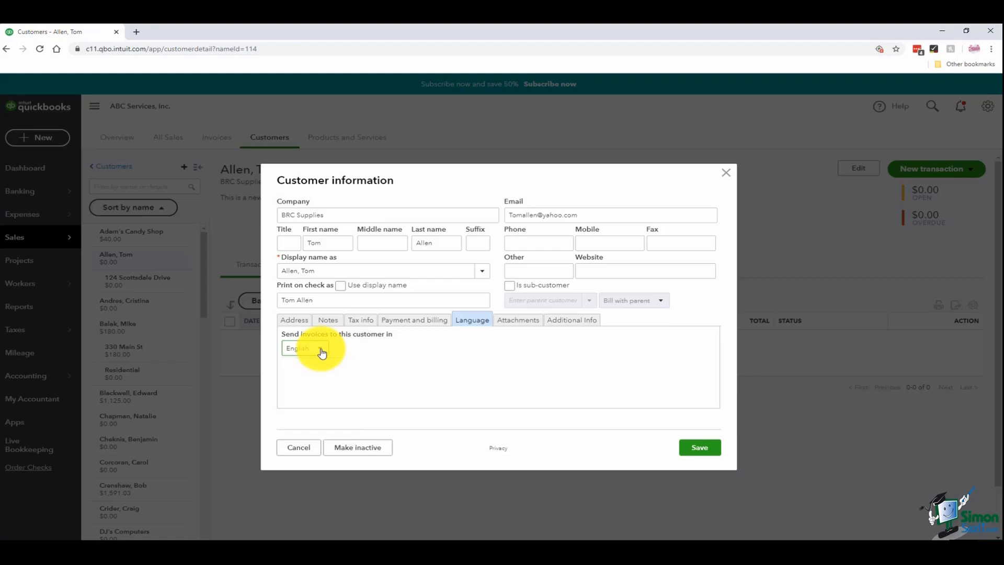
click(517, 326)
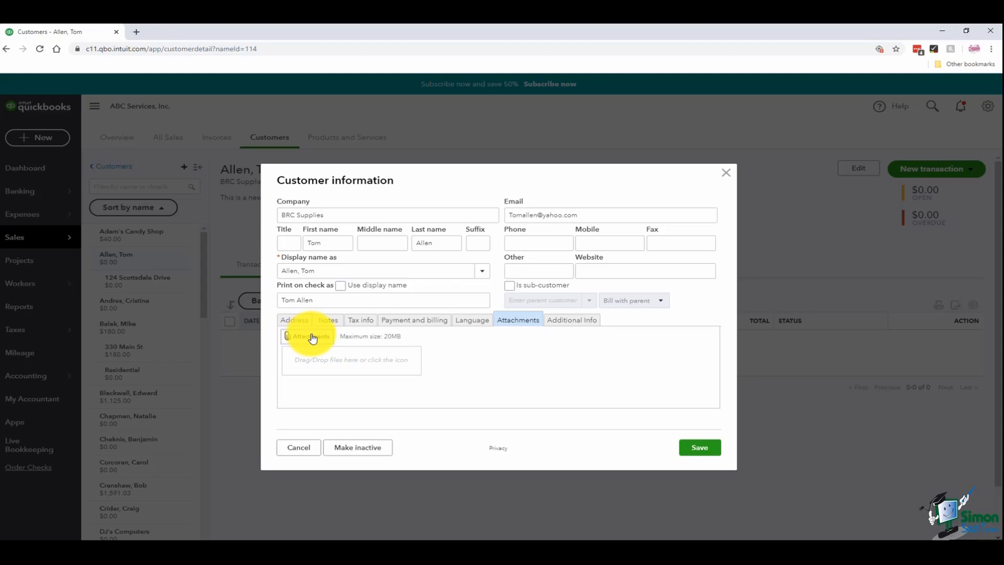
click(565, 323)
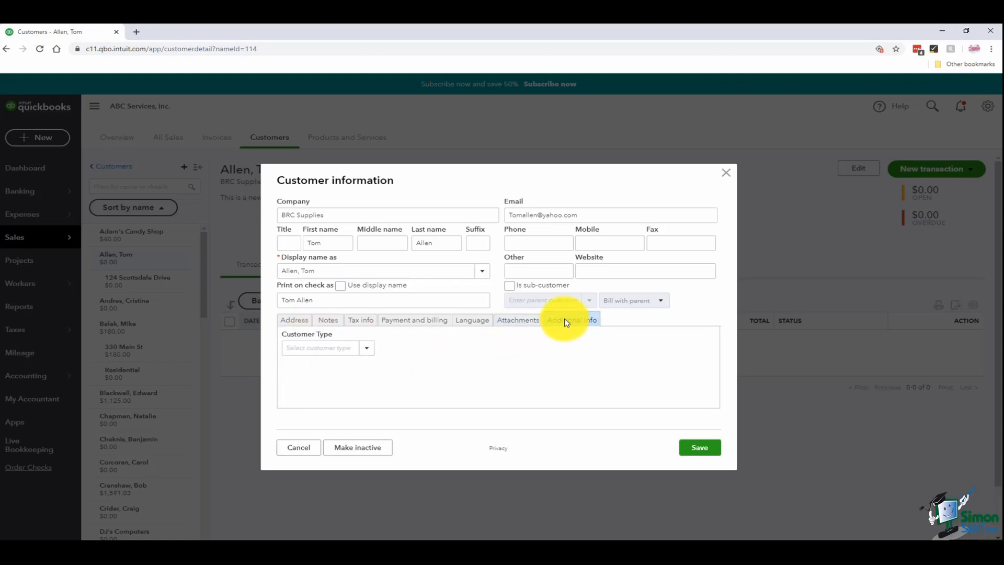
click(369, 349)
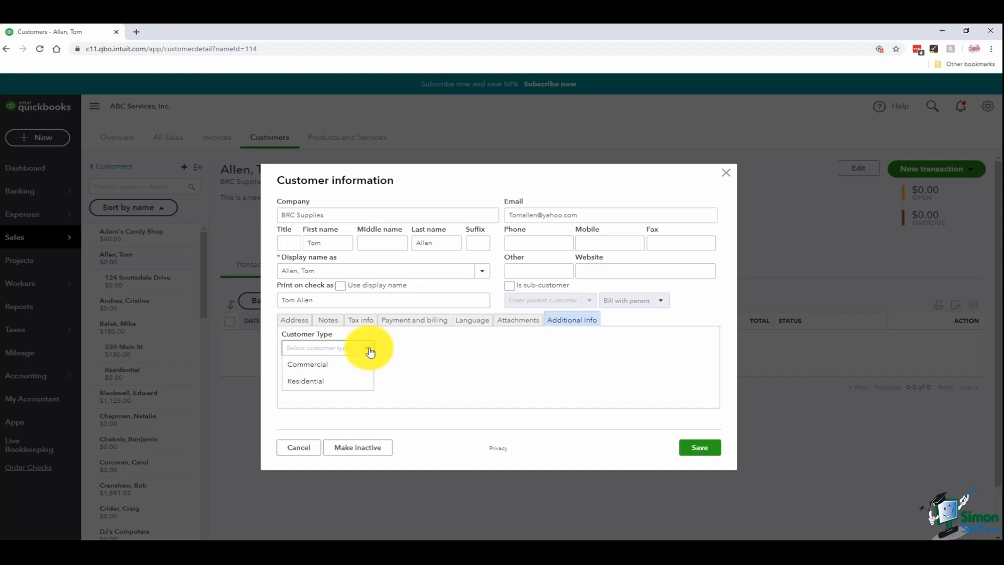
click(486, 366)
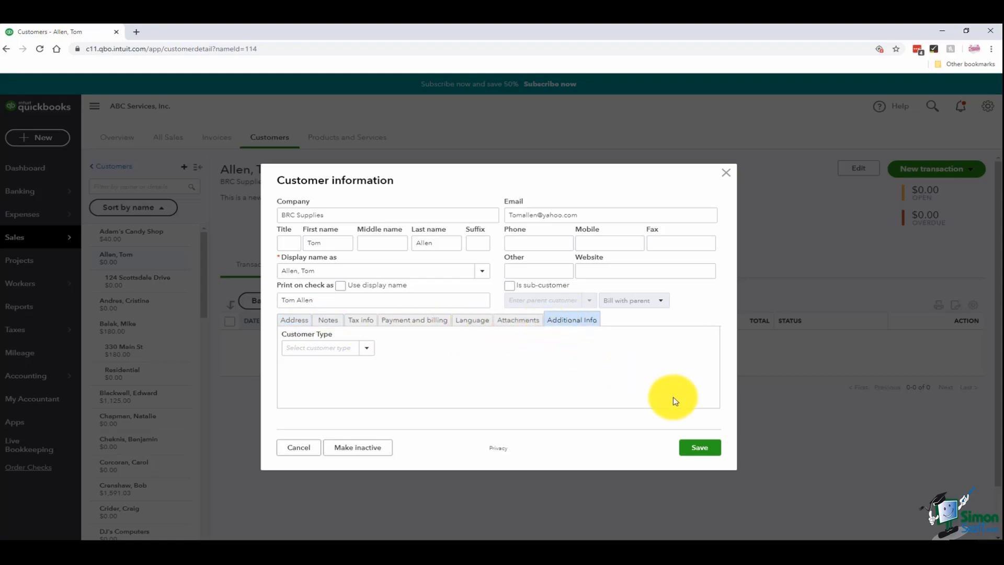
click(698, 450)
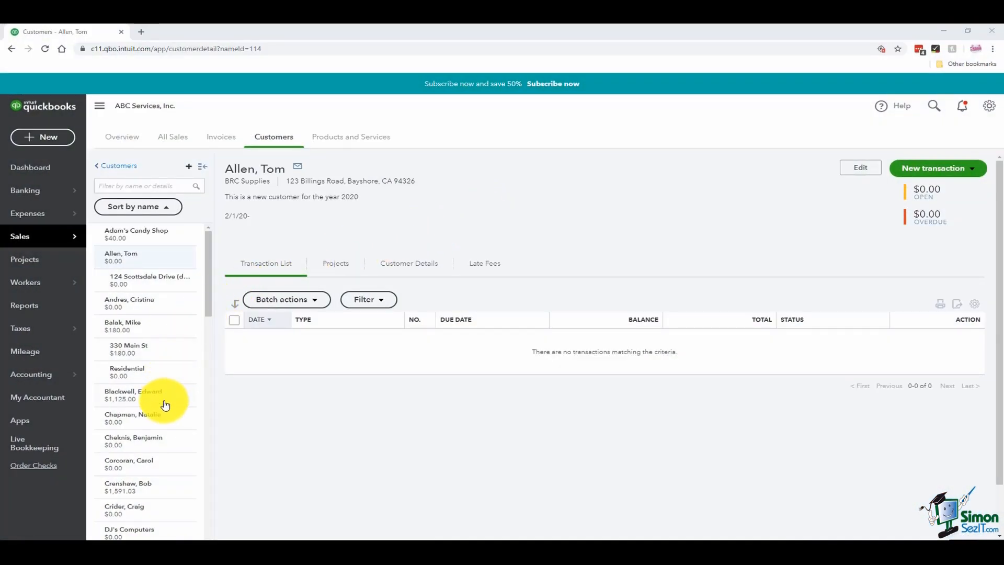
- Attempt to inactivate Wild Garden Restaurant; it's blocked by a recurring template, so cancel
click(133, 398)
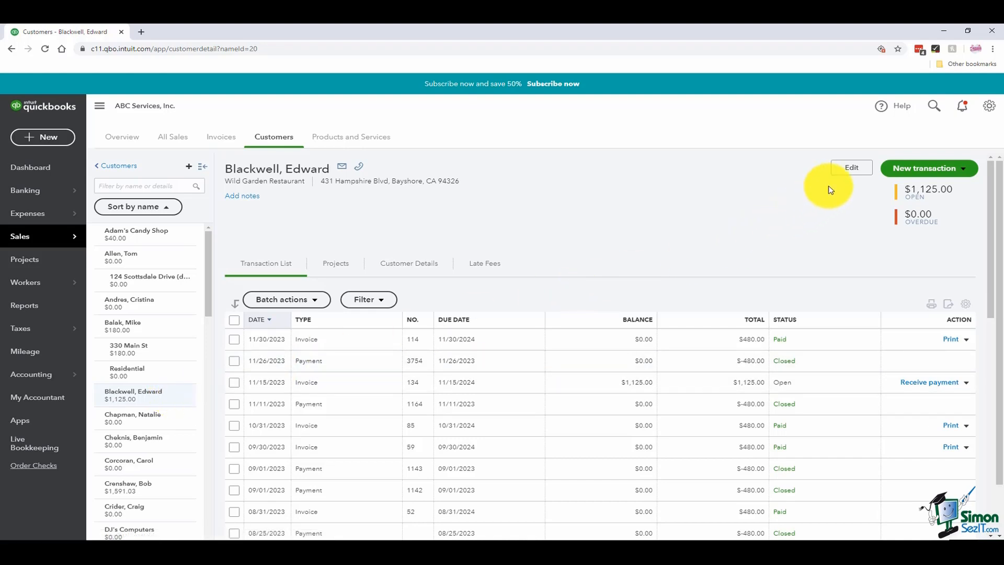
click(845, 173)
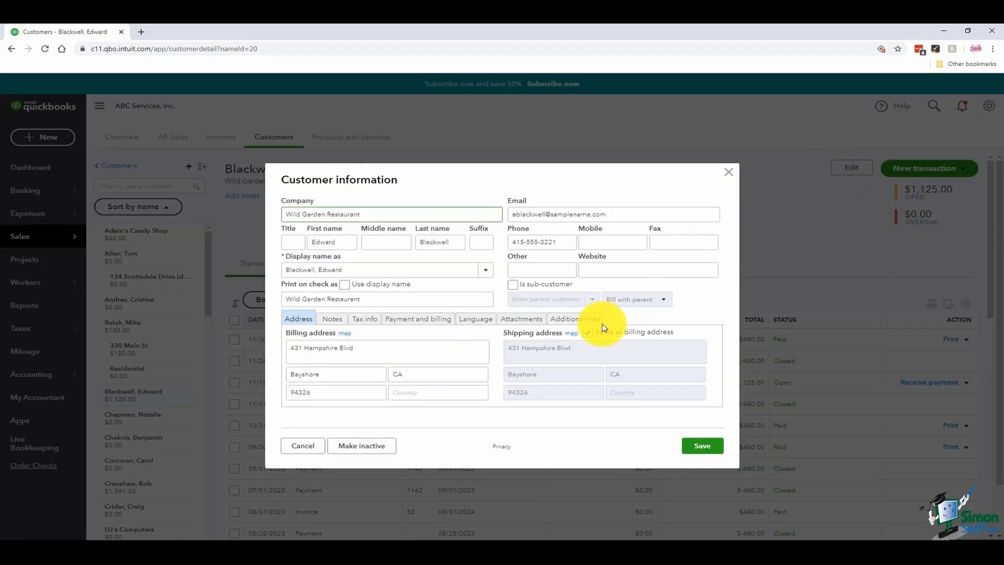
click(369, 449)
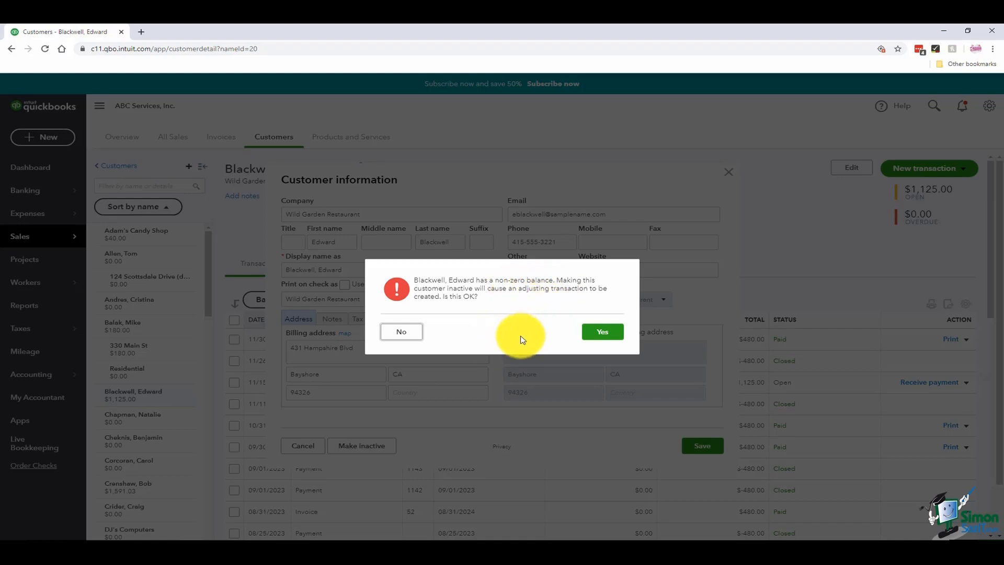
click(602, 336)
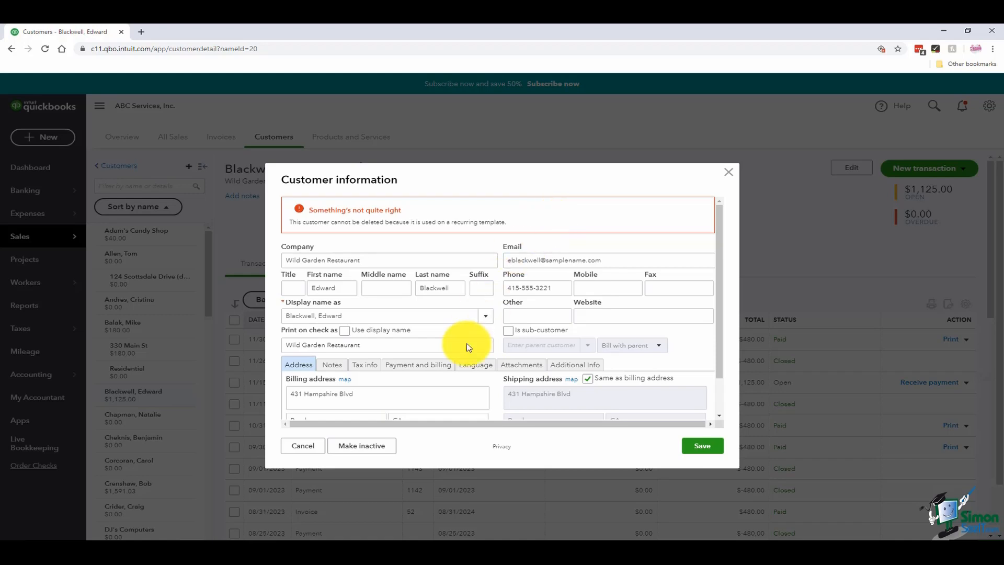
click(304, 447)
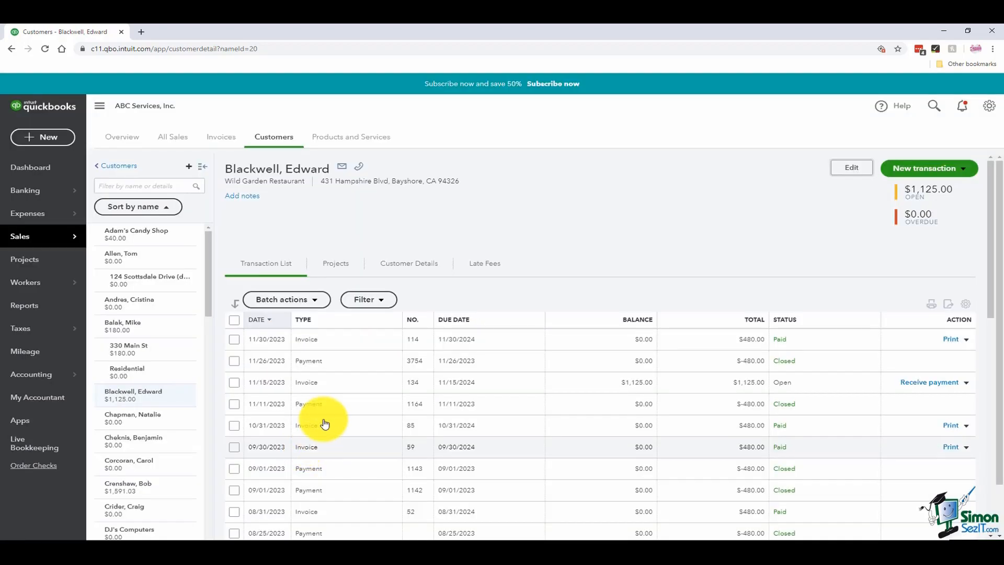
- Inactivate the BRC Supplies customer along with its street-address sub-customer
click(170, 260)
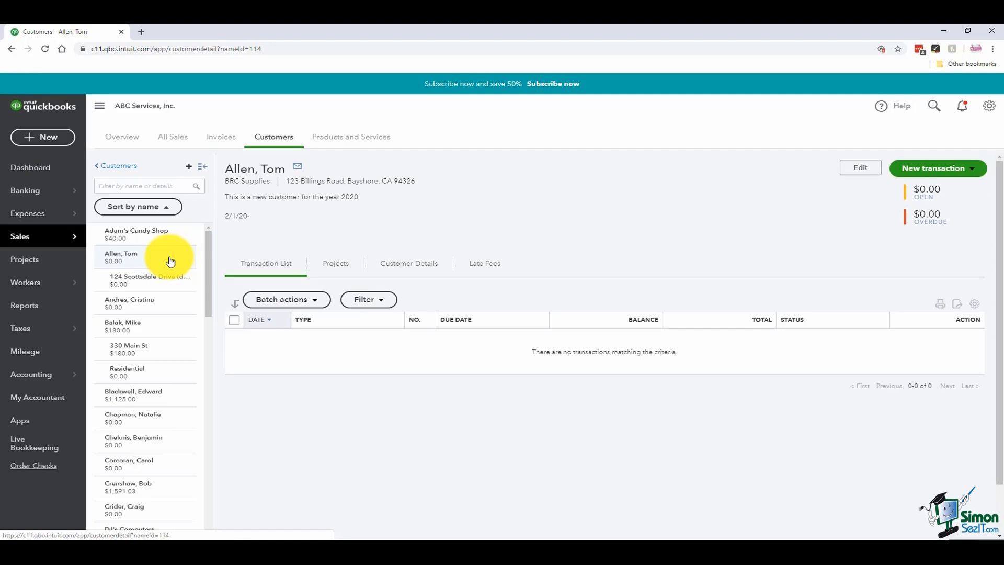
click(859, 168)
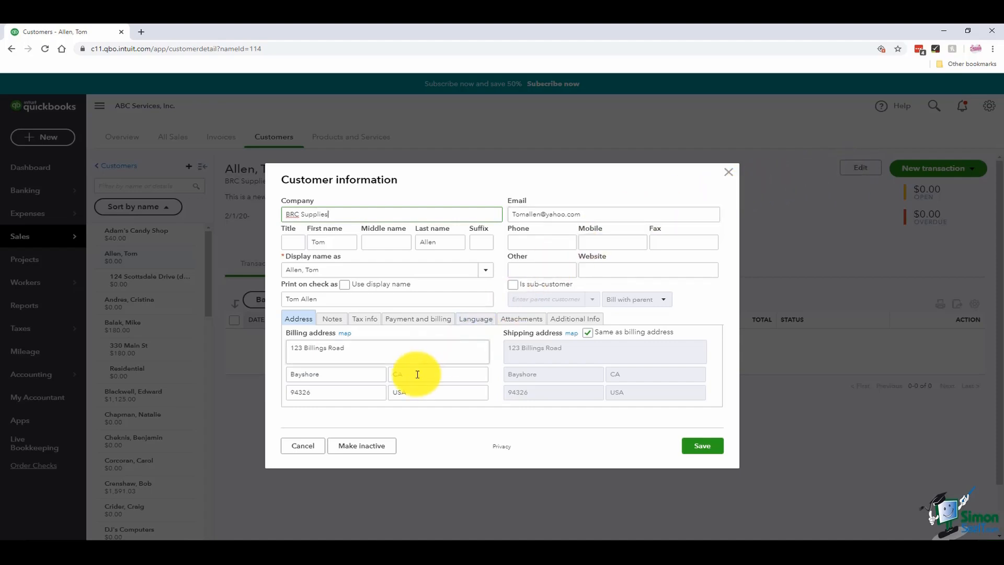
click(393, 447)
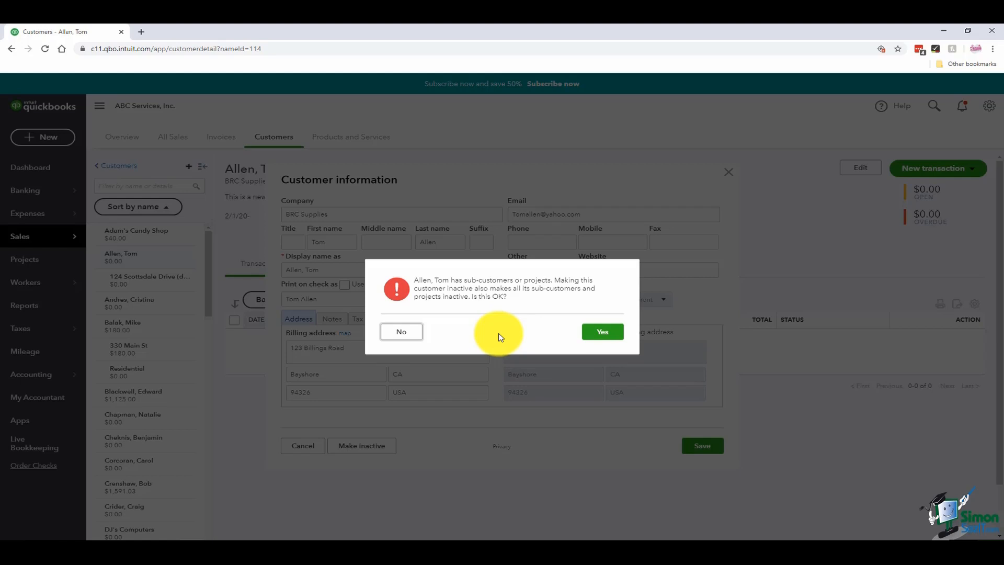
click(606, 334)
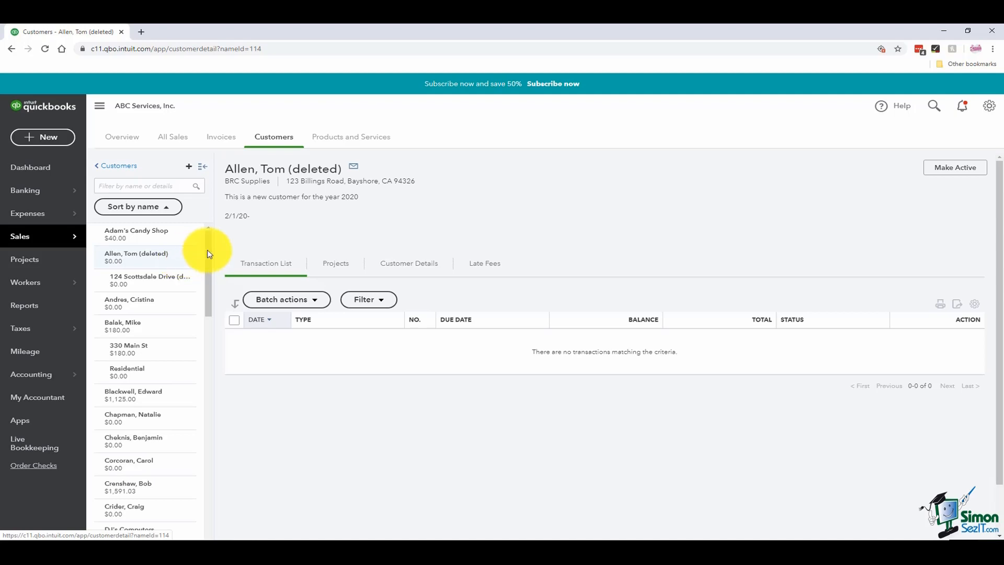
- Mark the BRC Supplies customer active, then also mark its inactive sub-customer active
click(948, 170)
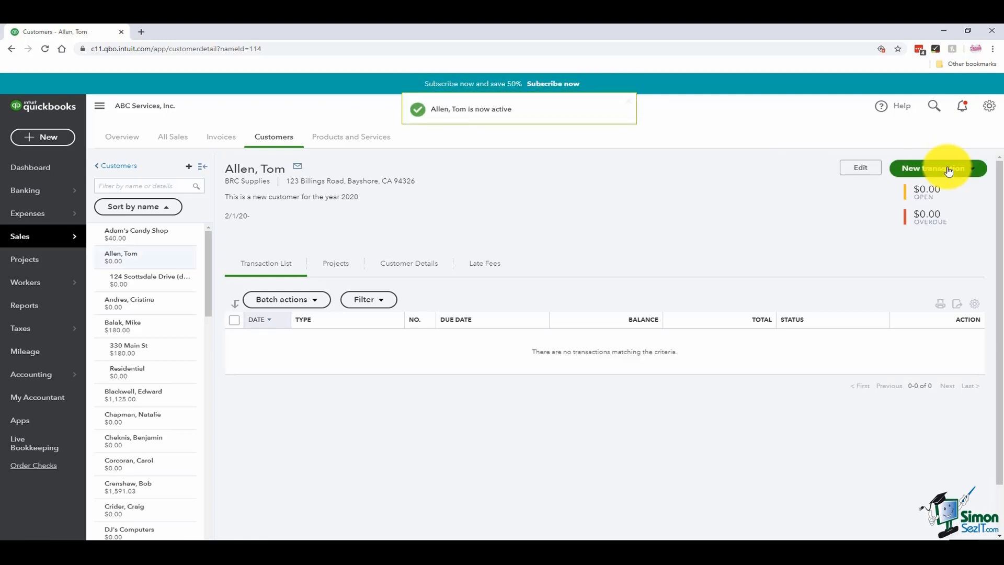
click(183, 285)
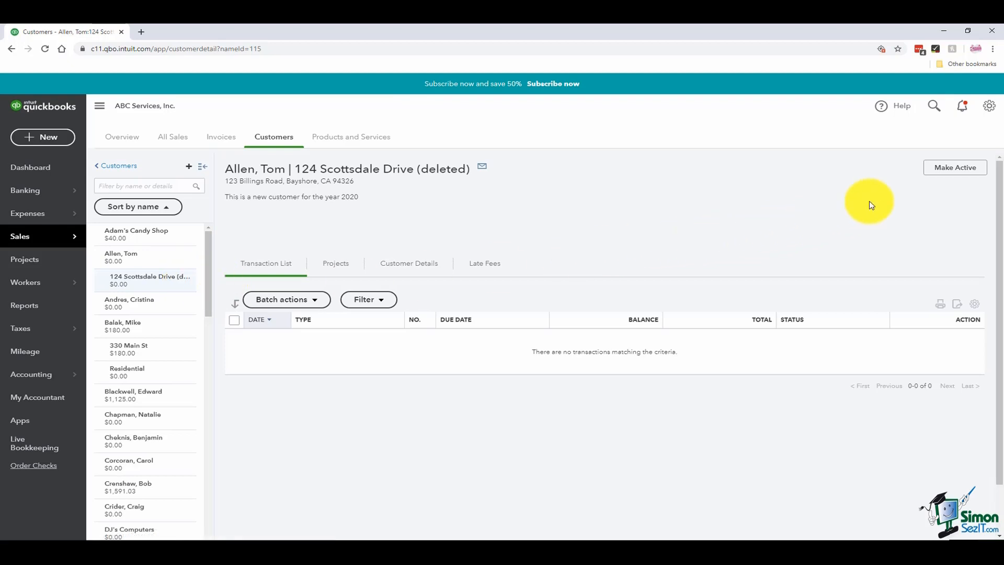
click(950, 174)
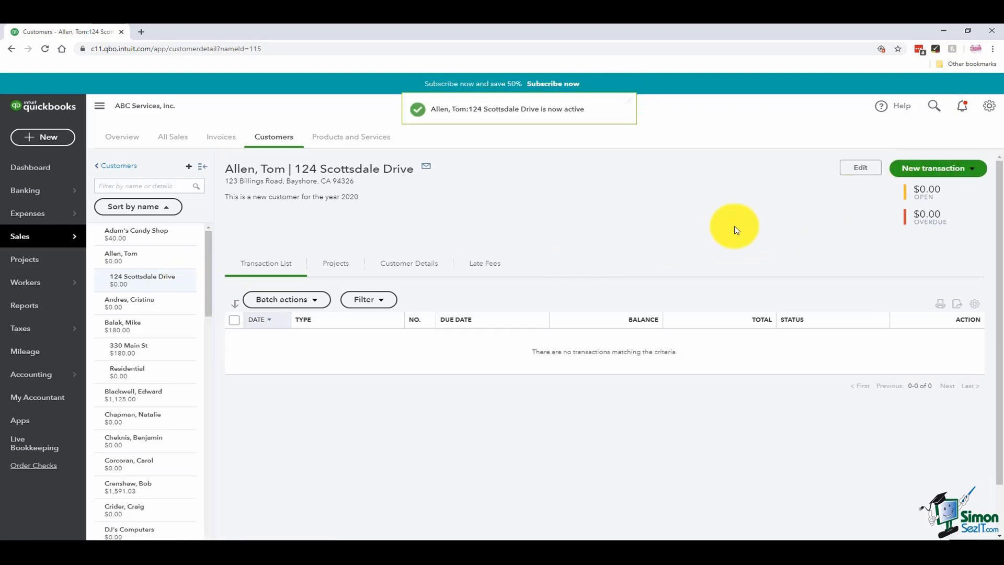